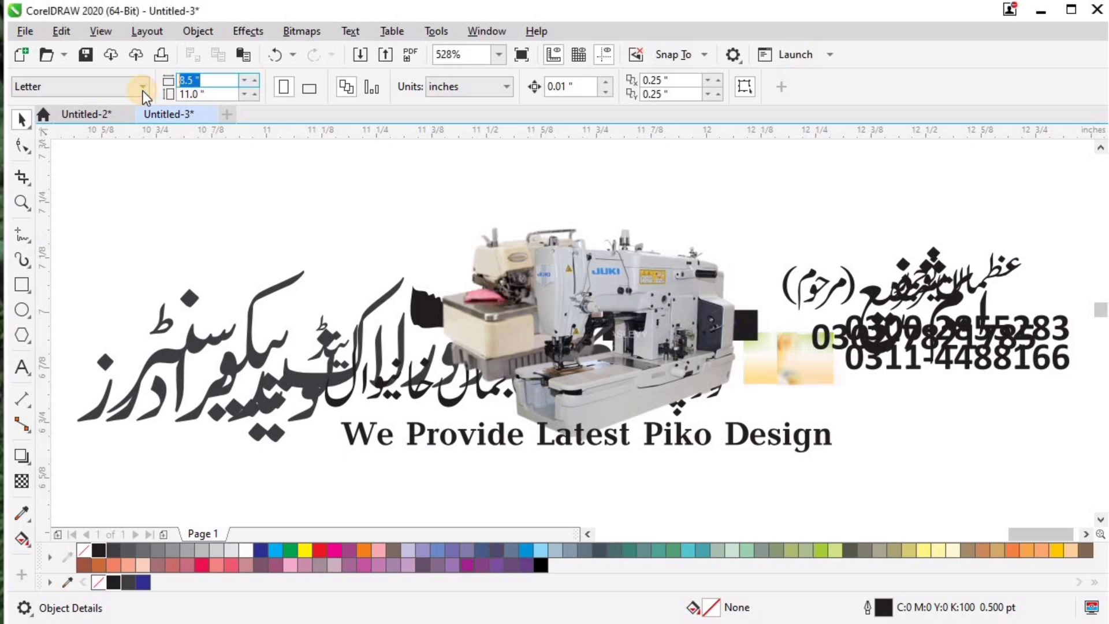
# Set the page size to 3.5 × 2 inches and add a rectangle matching the page
pyautogui.press('Tab')
pyautogui.write('2')
pyautogui.press('Return')
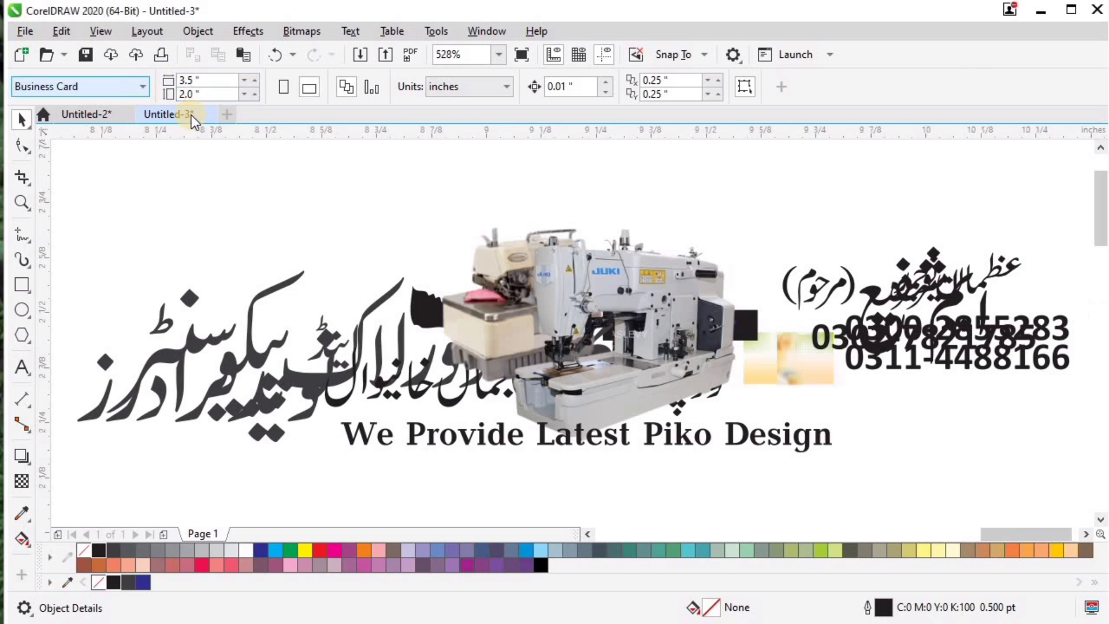
pyautogui.click(23, 283)
pyautogui.doubleClick(23, 282)
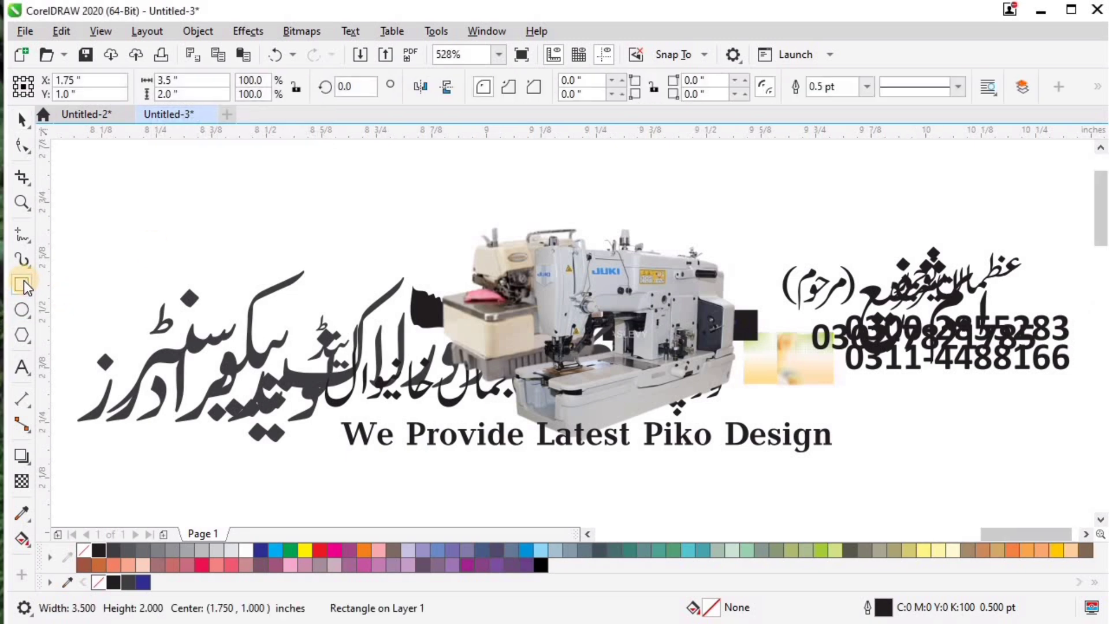
# Move the two background images out of the overlapping artwork pile to the space beside the page
pyautogui.press('F4')
pyautogui.press('space')
pyautogui.moveTo(822, 175); pyautogui.dragTo(1107, 312)
pyautogui.moveTo(900, 235); pyautogui.dragTo(547, 352)
pyautogui.press('F4')
pyautogui.moveTo(976, 312); pyautogui.dragTo(680, 274)
pyautogui.moveTo(950, 328); pyautogui.dragTo(940, 148)
pyautogui.press('F2')
pyautogui.click(674, 300)
pyautogui.keyDown('shift'); pyautogui.click(594, 296); pyautogui.keyUp('shift')
pyautogui.press('Escape')
pyautogui.moveTo(624, 203); pyautogui.dragTo(522, 317)
pyautogui.scroll(-1, 866, 244)
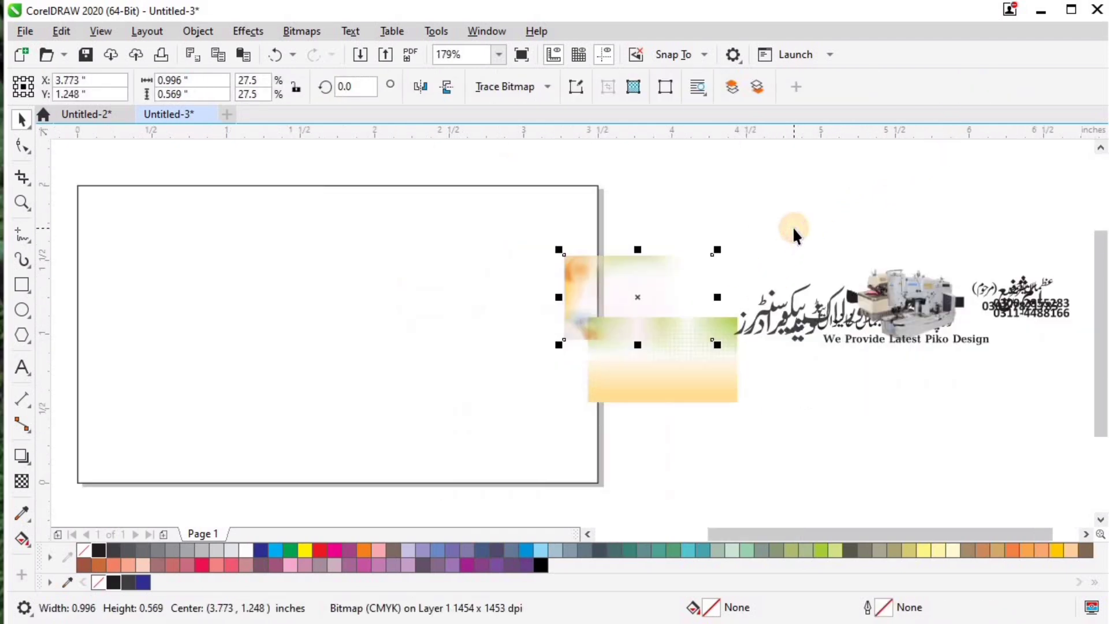
# Resize the two background images together as one selection to 3.5 × 2 inches
pyautogui.click(792, 227)
pyautogui.click(664, 371)
pyautogui.moveTo(201, 81); pyautogui.dragTo(123, 92)
pyautogui.click(606, 290)
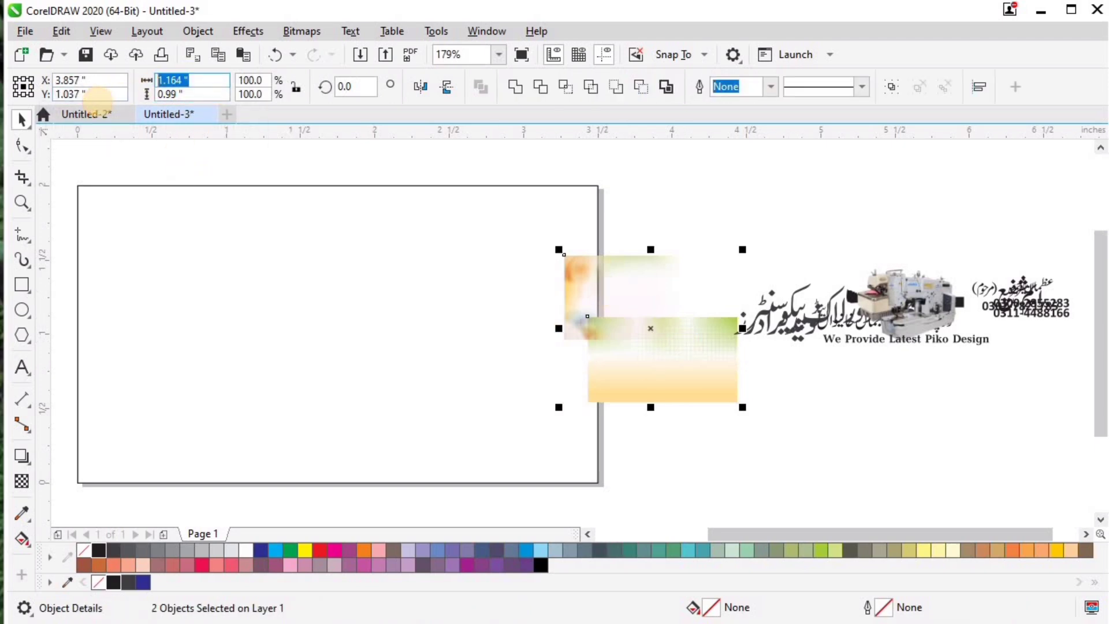
pyautogui.write('3.5')
pyautogui.press('Tab')
pyautogui.write('2')
pyautogui.press('Return')
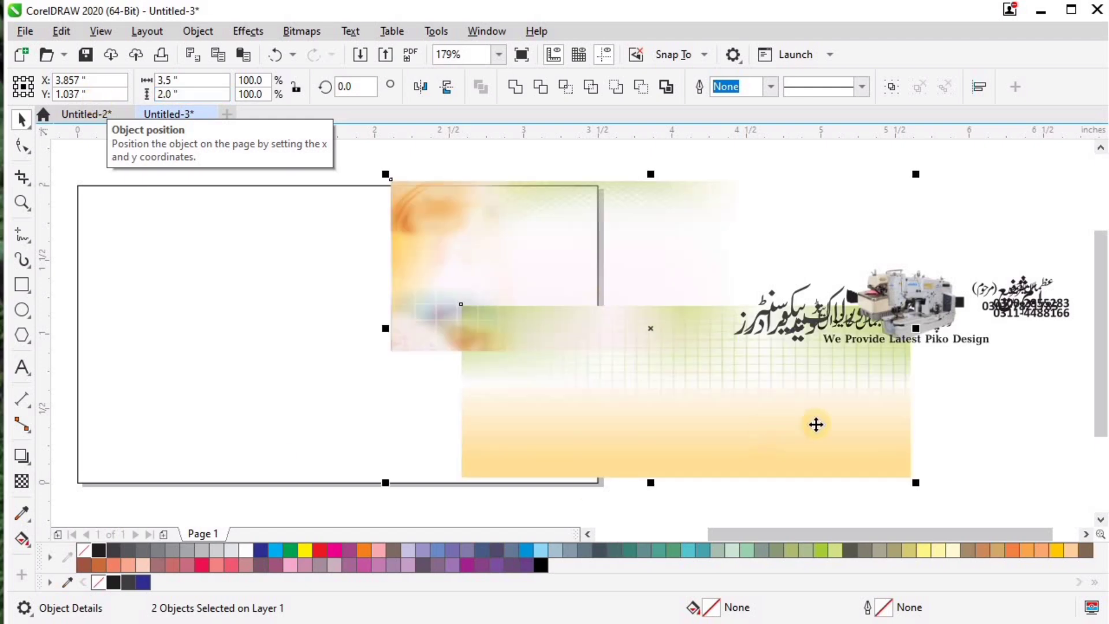
pyautogui.click(969, 424)
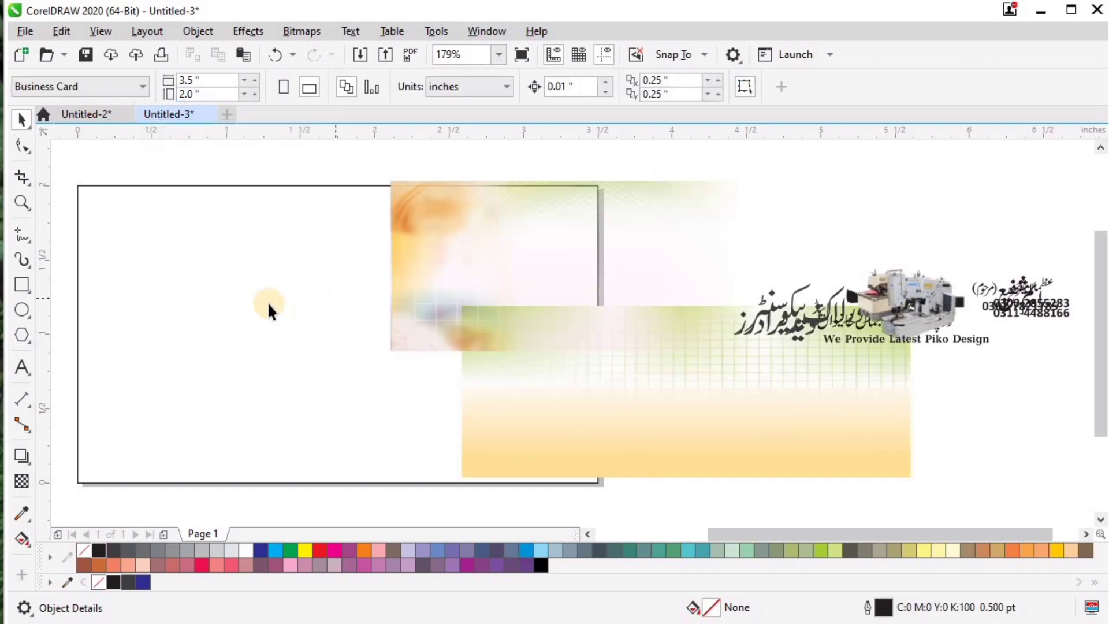
pyautogui.moveTo(224, 132); pyautogui.dragTo(229, 152)
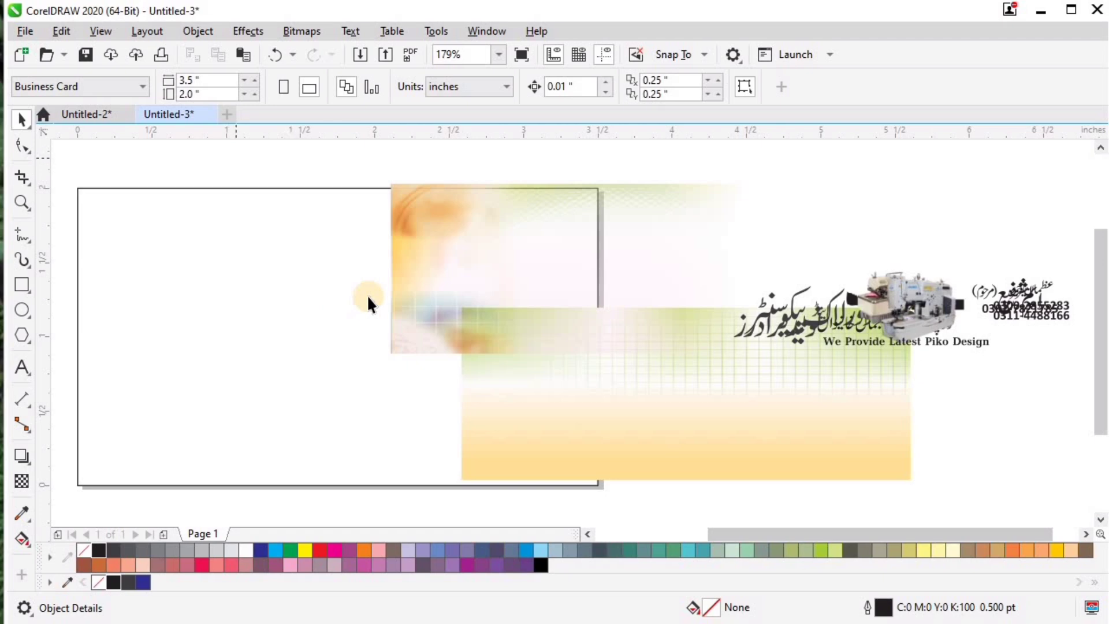
# Resize each background image individually to 3.5 inches wide and 2 inches high
pyautogui.click(477, 327)
pyautogui.keyDown('shift'); pyautogui.click(410, 272); pyautogui.keyUp('shift')
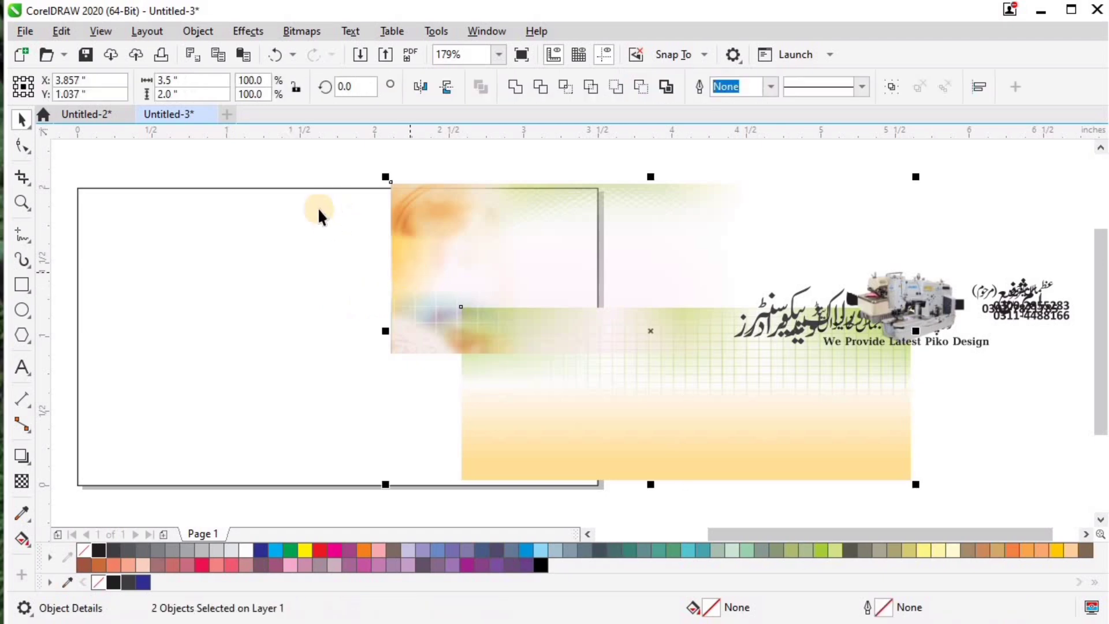
pyautogui.keyDown('shift'); pyautogui.click(510, 330); pyautogui.keyUp('shift')
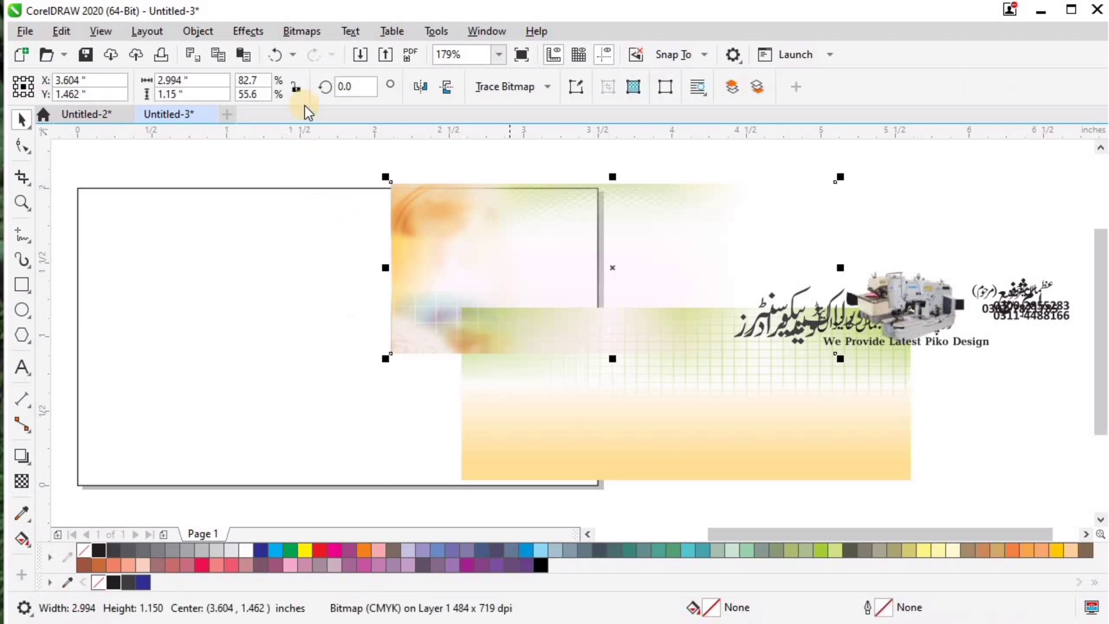
pyautogui.click(201, 80)
pyautogui.write('3.5')
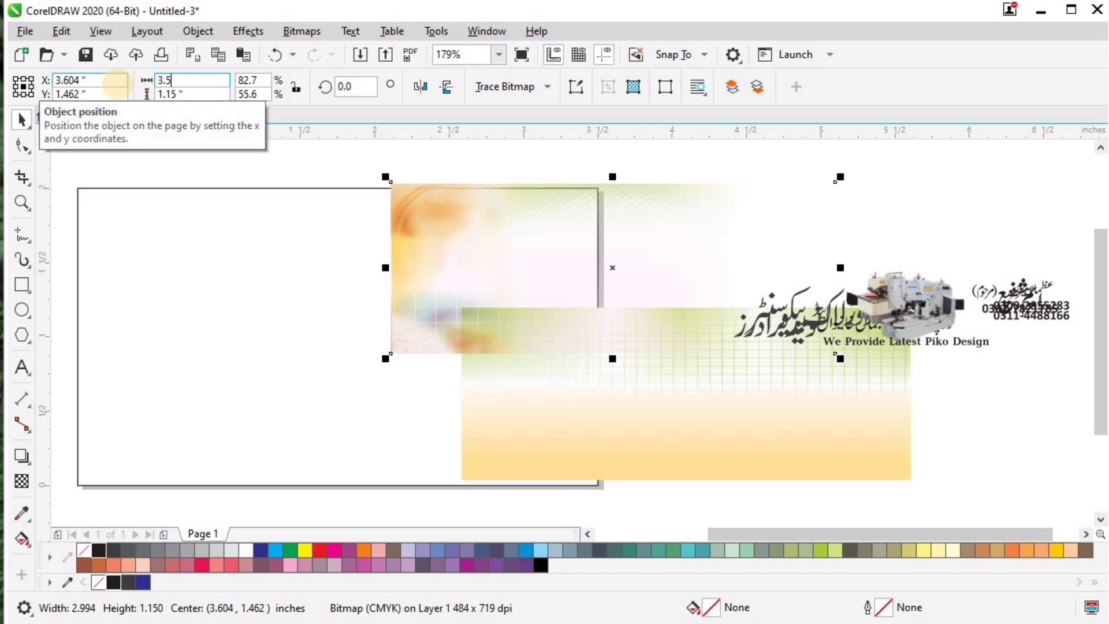
pyautogui.press('Tab')
pyautogui.write('2')
pyautogui.press('Return')
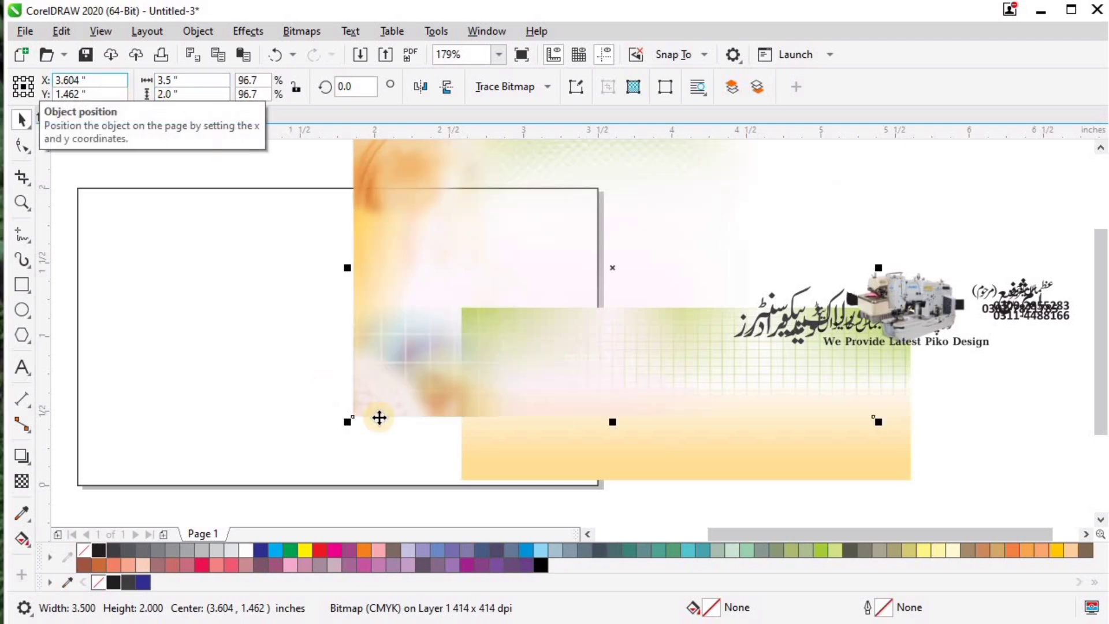
pyautogui.click(497, 442)
pyautogui.hotkey('ctrl', 'r')
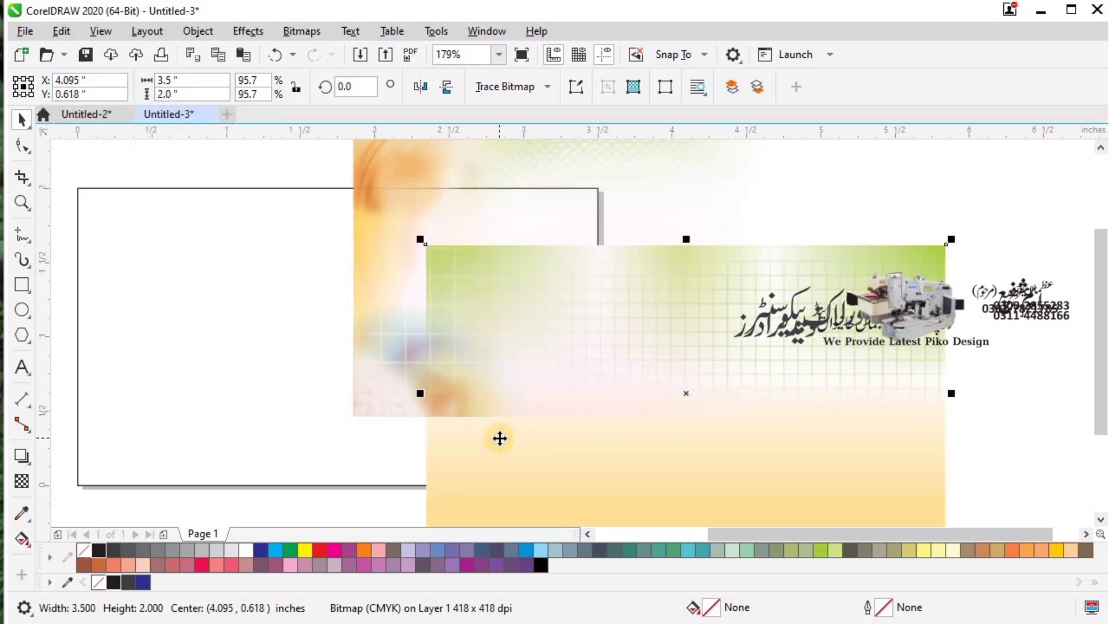
# Align the green and yellow grid background image exactly with the page rectangle
pyautogui.press('F4')
pyautogui.click(909, 480)
pyautogui.moveTo(755, 465); pyautogui.dragTo(252, 414)
pyautogui.keyDown('shift'); pyautogui.click(253, 414); pyautogui.keyUp('shift')
pyautogui.press('c')
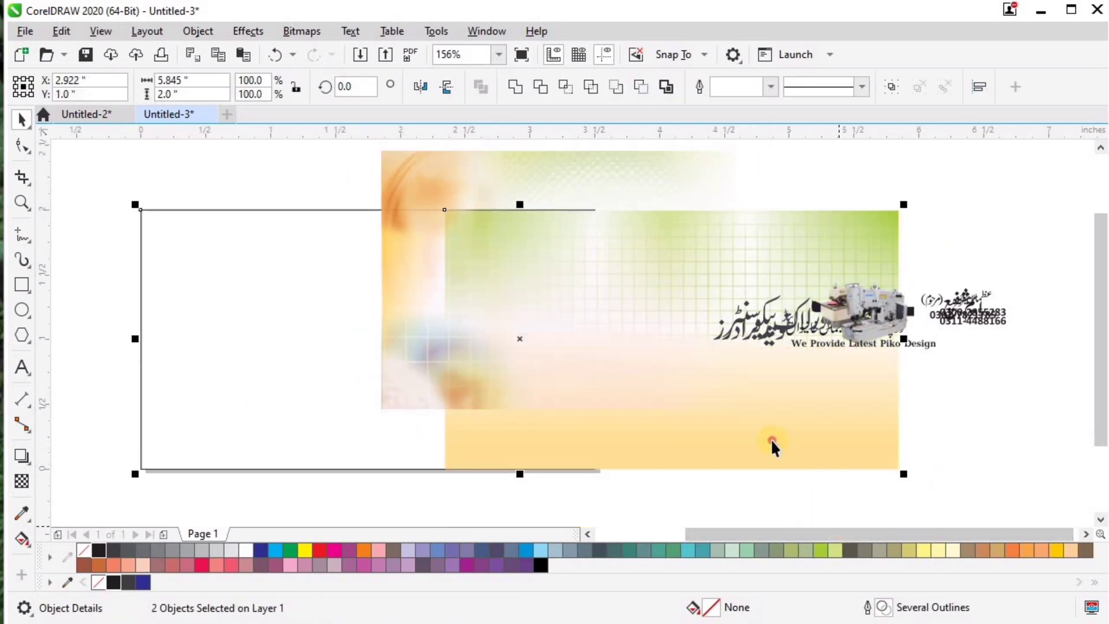
pyautogui.click(208, 417)
pyautogui.press('Tab')
pyautogui.keyDown('shift'); pyautogui.click(206, 410); pyautogui.keyUp('shift')
pyautogui.press('c')
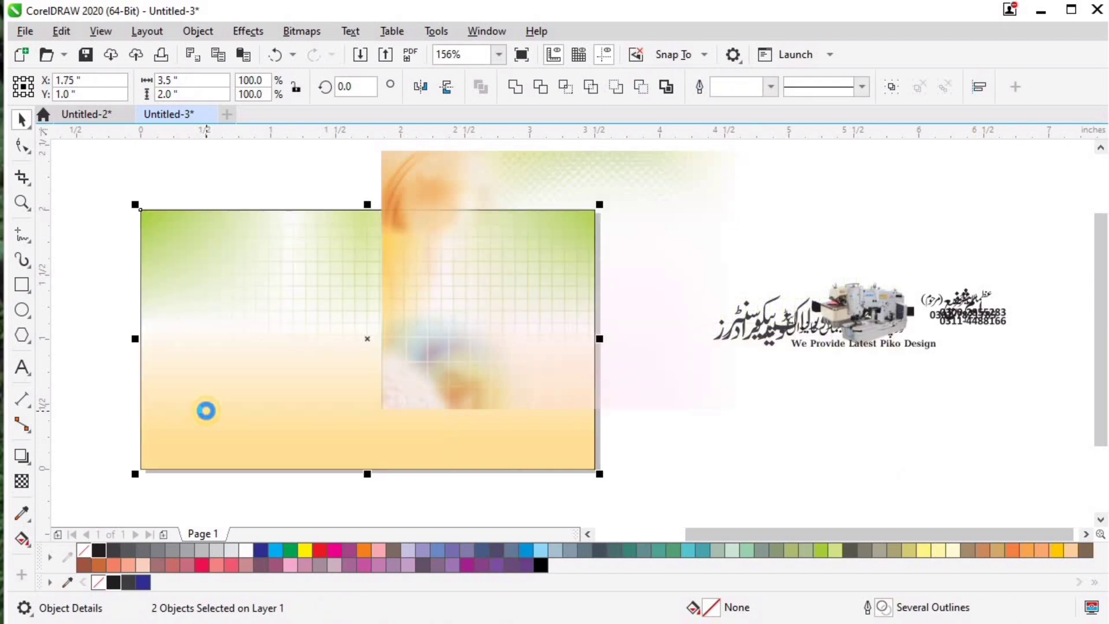
# Center the orange-toned background image on the page over the grid background
pyautogui.click(467, 171)
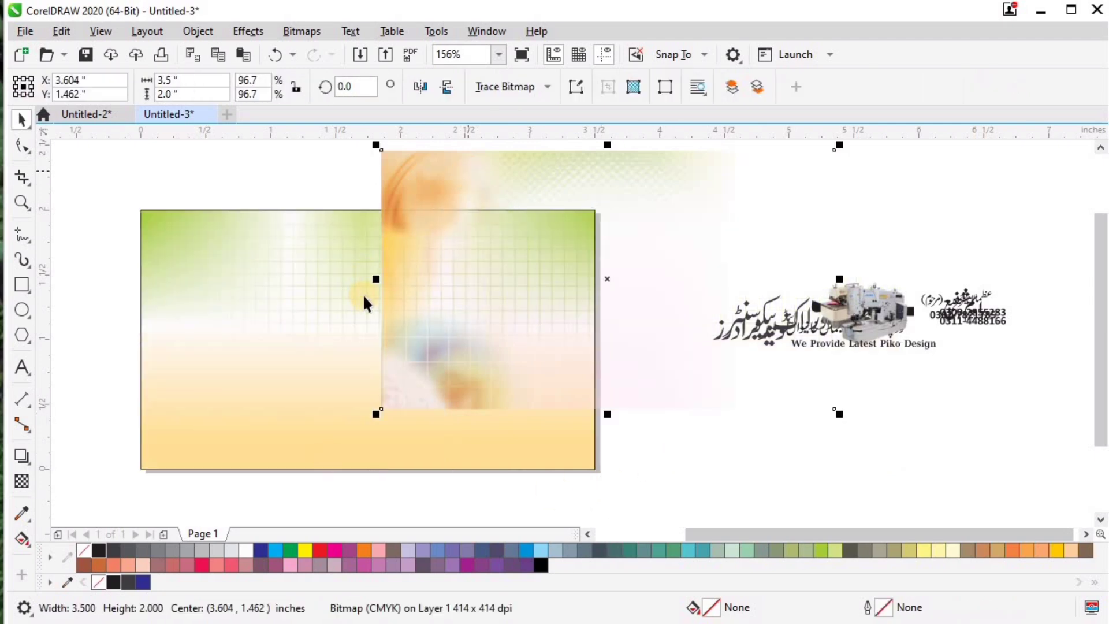
pyautogui.press('p')
pyautogui.click(668, 377)
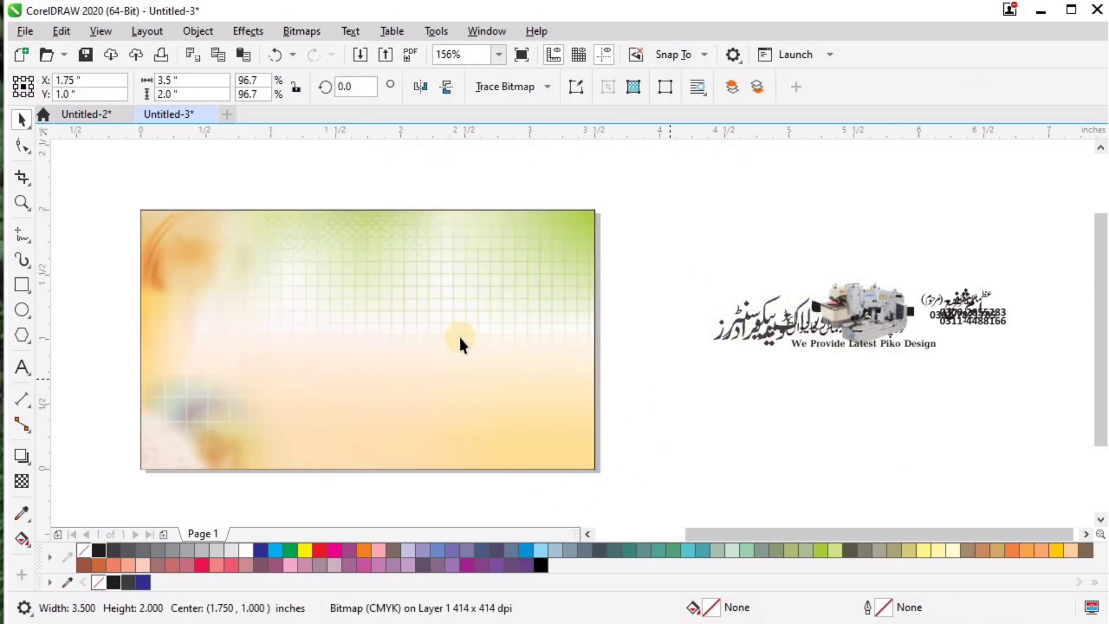
# Try sending the orange-toned background image to the back, behind the grid background
pyautogui.press('F3')
pyautogui.press('F2')
pyautogui.moveTo(349, 264); pyautogui.dragTo(705, 443)
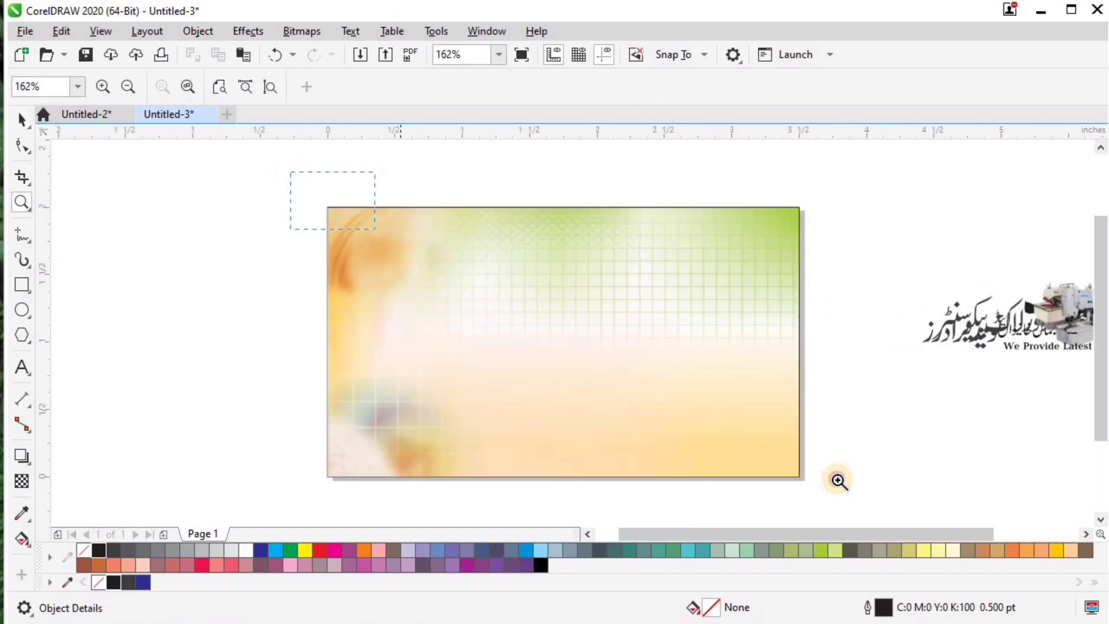
pyautogui.click(831, 221)
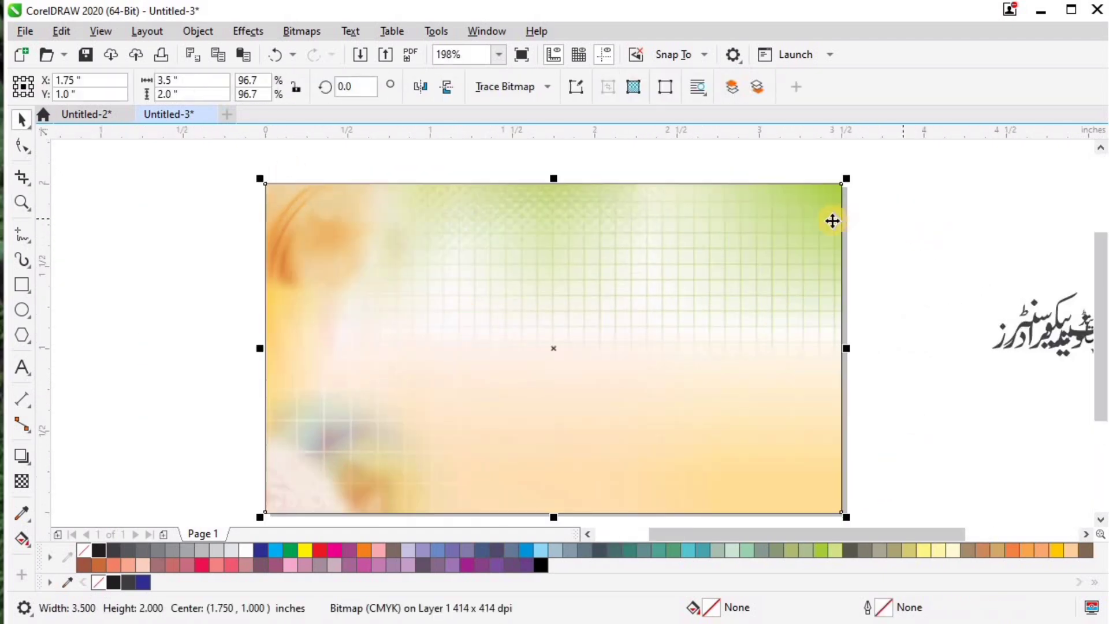
pyautogui.hotkey('shift', 'pagedown')
pyautogui.click(590, 324)
pyautogui.click(609, 382)
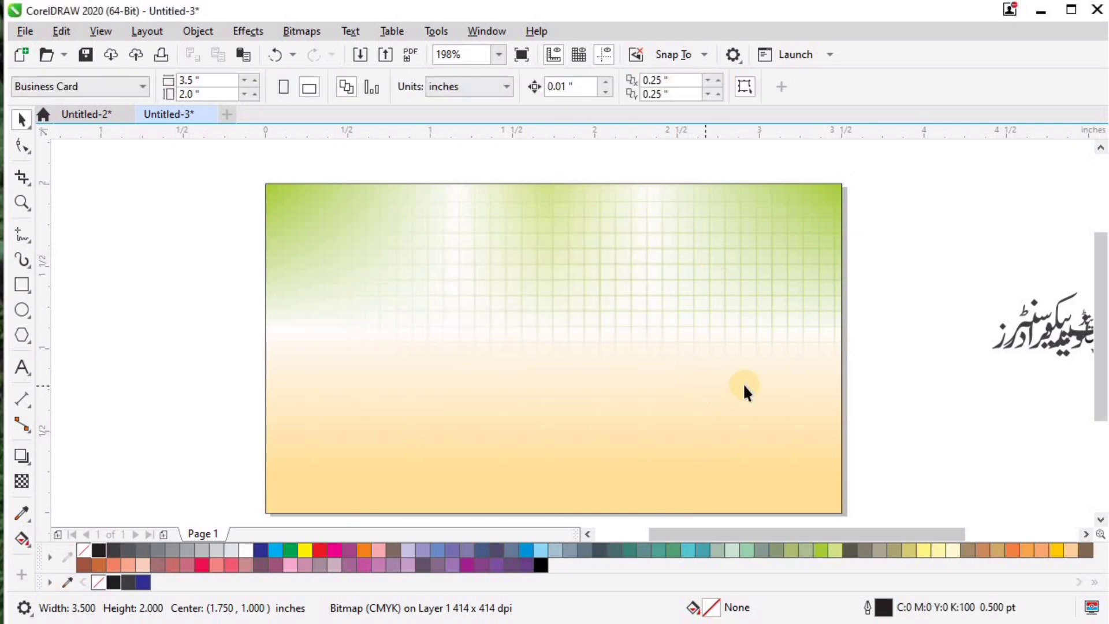
pyautogui.hotkey('ctrl', 'z')
# Resize the page border rectangle to 3.3 × 1.75 inches to form an inner margin frame
pyautogui.click(843, 188)
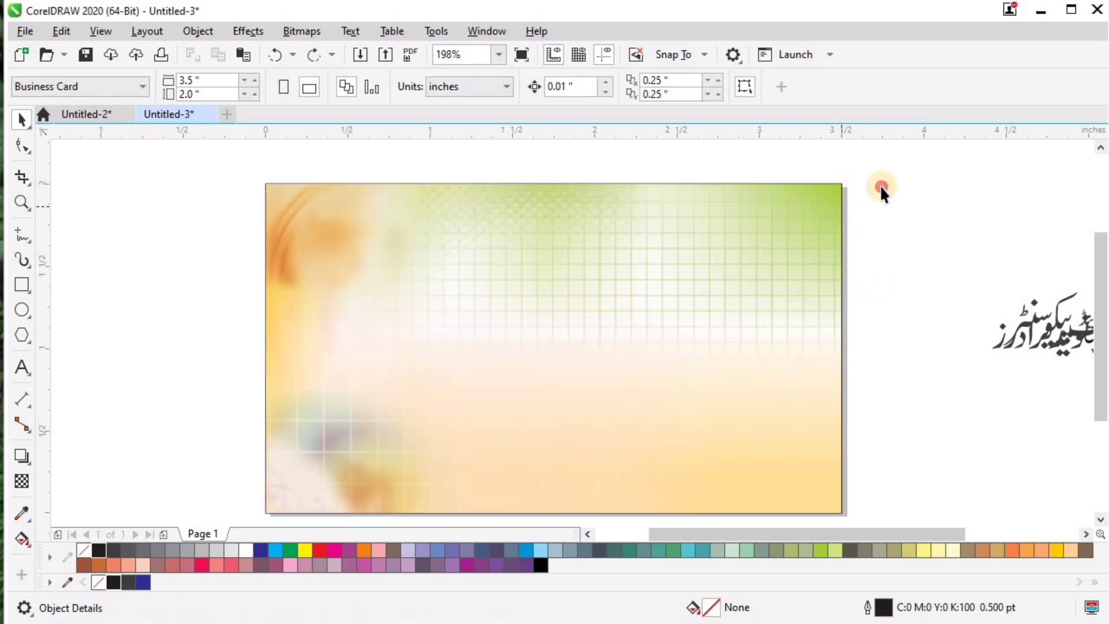
pyautogui.moveTo(839, 190); pyautogui.dragTo(886, 186)
pyautogui.hotkey('ctrl', 'z')
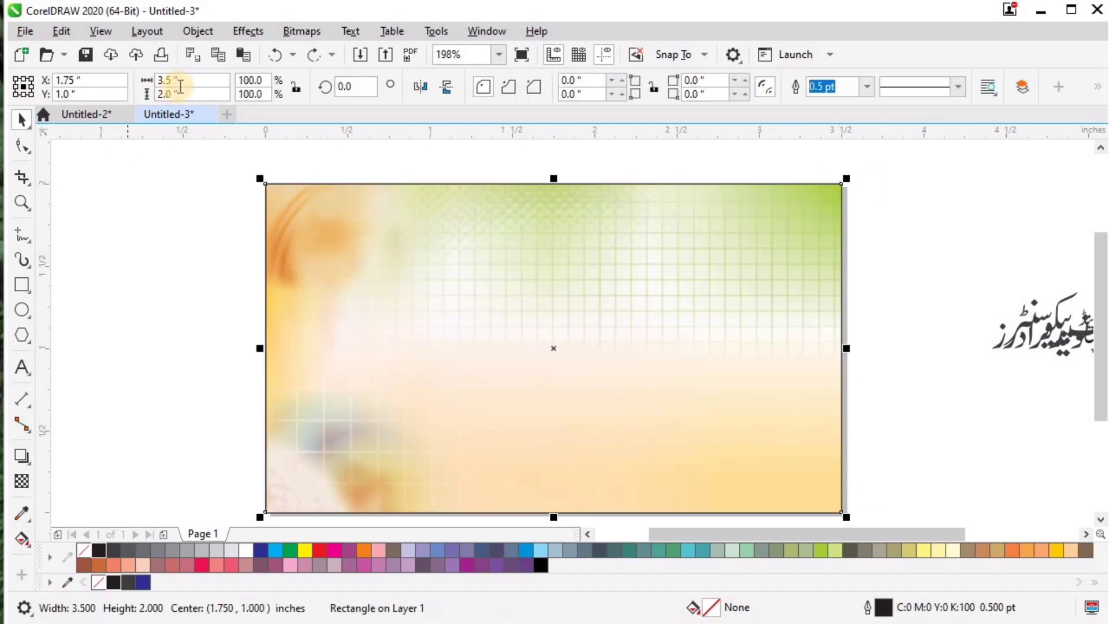
pyautogui.click(115, 88)
pyautogui.write('3.3')
pyautogui.press('Tab')
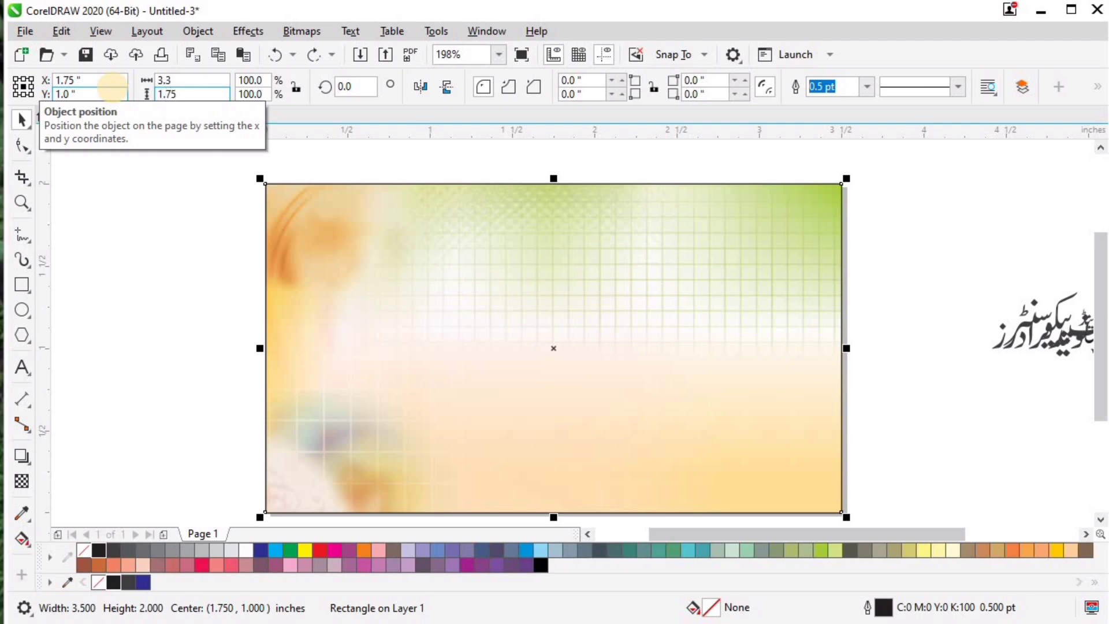
pyautogui.press('Return')
pyautogui.click(192, 363)
# Add a new 3.5 × 2 inch rectangle matching the page as the card's outer border
pyautogui.doubleClick(19, 283)
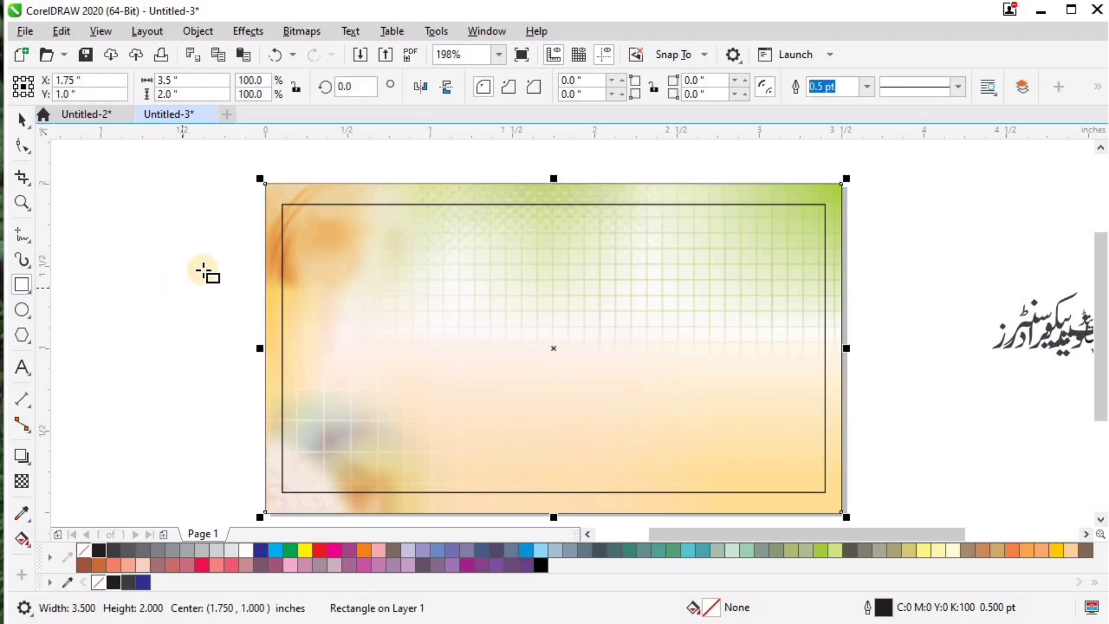
pyautogui.scroll(-1, 101, 198)
pyautogui.press('space')
pyautogui.click(779, 227)
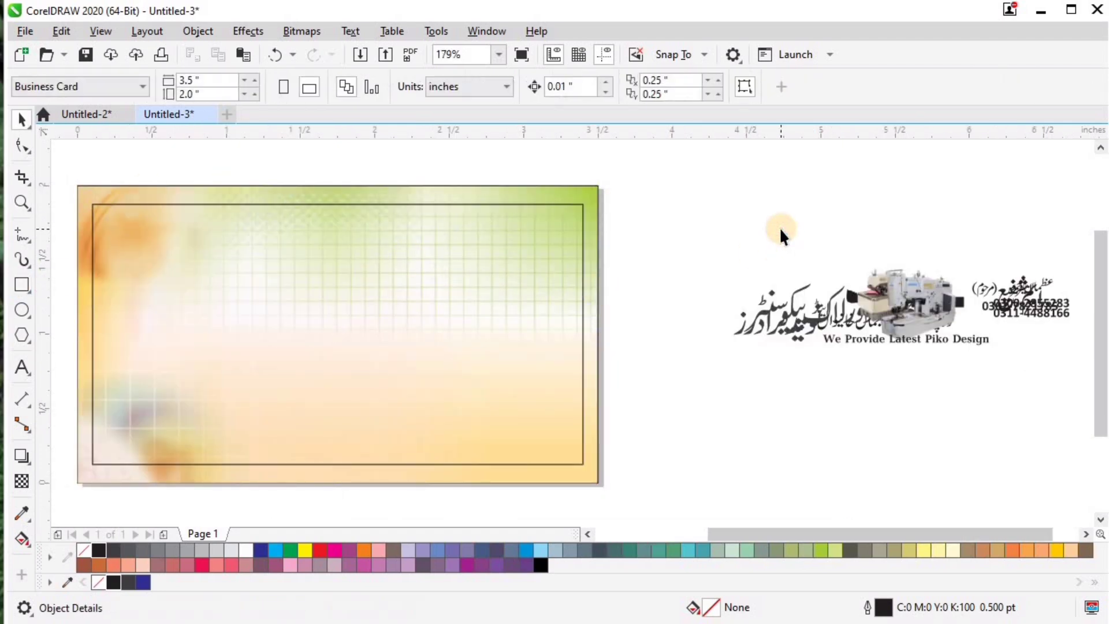
# Pull the three large Urdu title pieces out of the artwork pile and place them in reading order near the card
pyautogui.moveTo(775, 307); pyautogui.dragTo(663, 192)
pyautogui.moveTo(805, 318); pyautogui.dragTo(777, 222)
pyautogui.moveTo(820, 320); pyautogui.dragTo(614, 271)
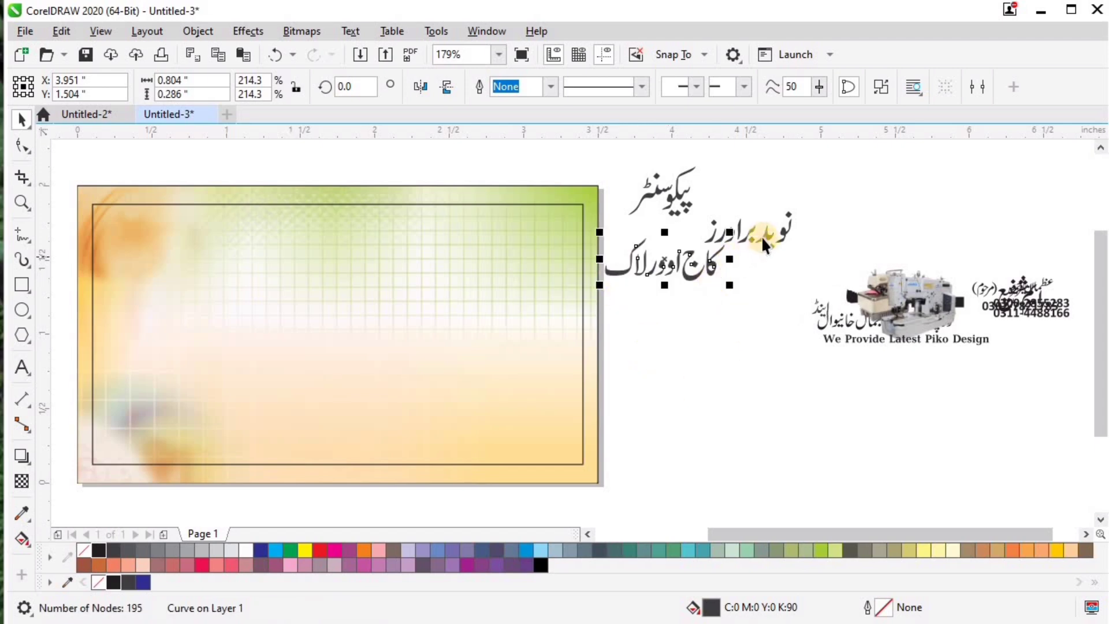
pyautogui.moveTo(779, 241); pyautogui.dragTo(789, 260)
pyautogui.moveTo(665, 198); pyautogui.dragTo(577, 250)
# Close the gaps between the three Urdu title pieces so they form one evenly aligned line
pyautogui.press('z')
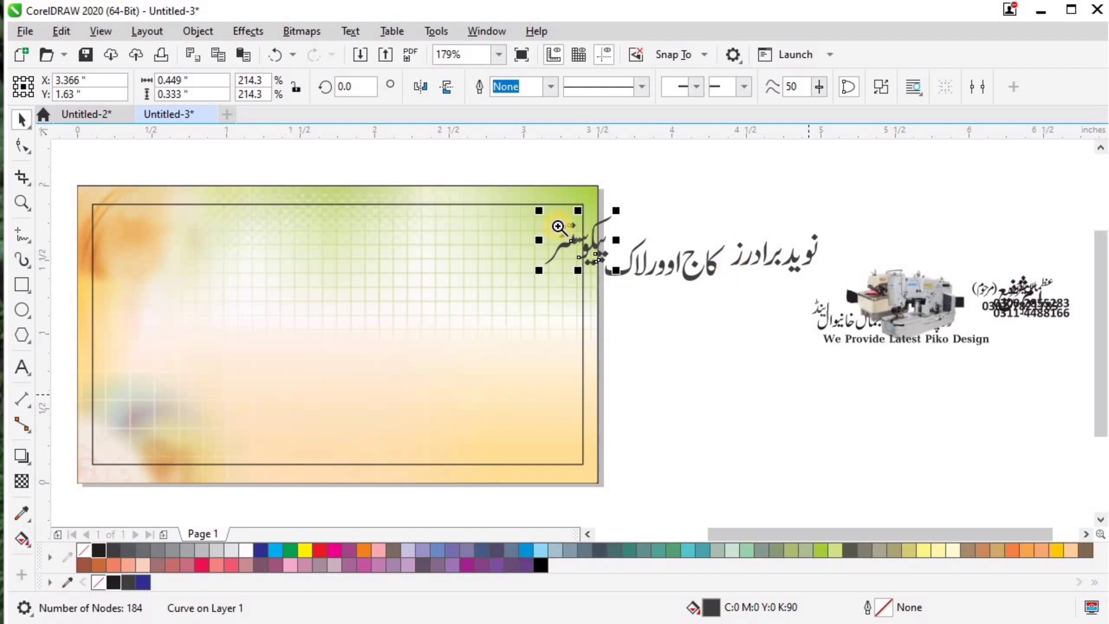
pyautogui.moveTo(486, 189); pyautogui.dragTo(884, 373)
pyautogui.press('space')
pyautogui.moveTo(783, 290); pyautogui.dragTo(761, 309)
pyautogui.keyDown('shift'); pyautogui.click(614, 296); pyautogui.keyUp('shift')
pyautogui.press('F10')
pyautogui.press('space')
pyautogui.moveTo(613, 283); pyautogui.dragTo(626, 251)
pyautogui.keyDown('shift'); pyautogui.click(378, 257); pyautogui.keyUp('shift')
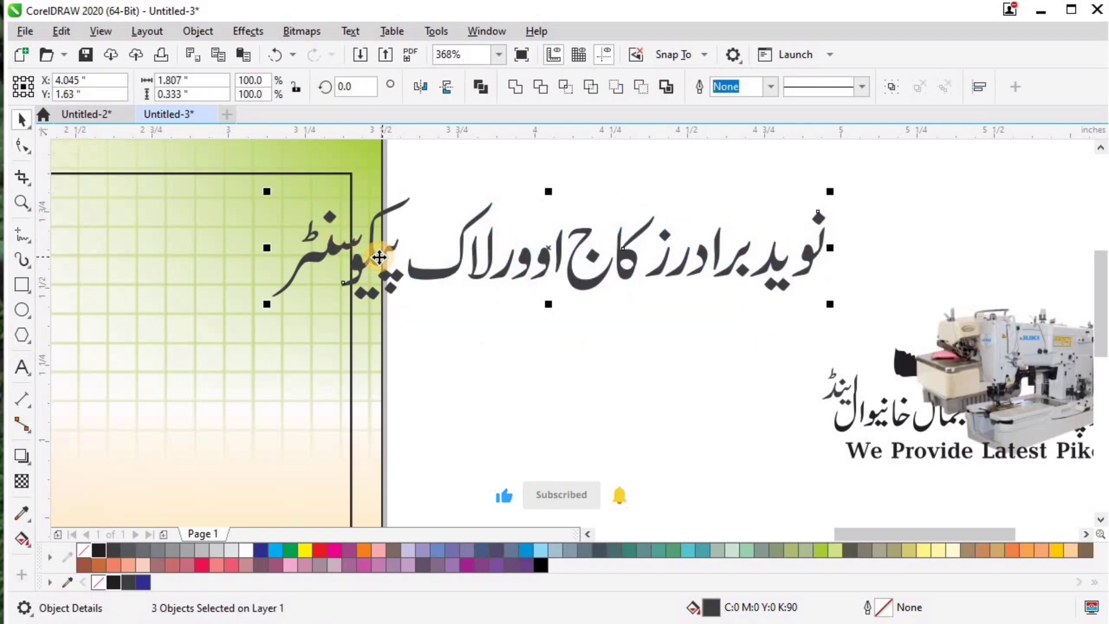
pyautogui.click(618, 352)
# Add the small word اینڈ to the title line and enlarge the complete black title to about 2.89 inches wide
pyautogui.press('z')
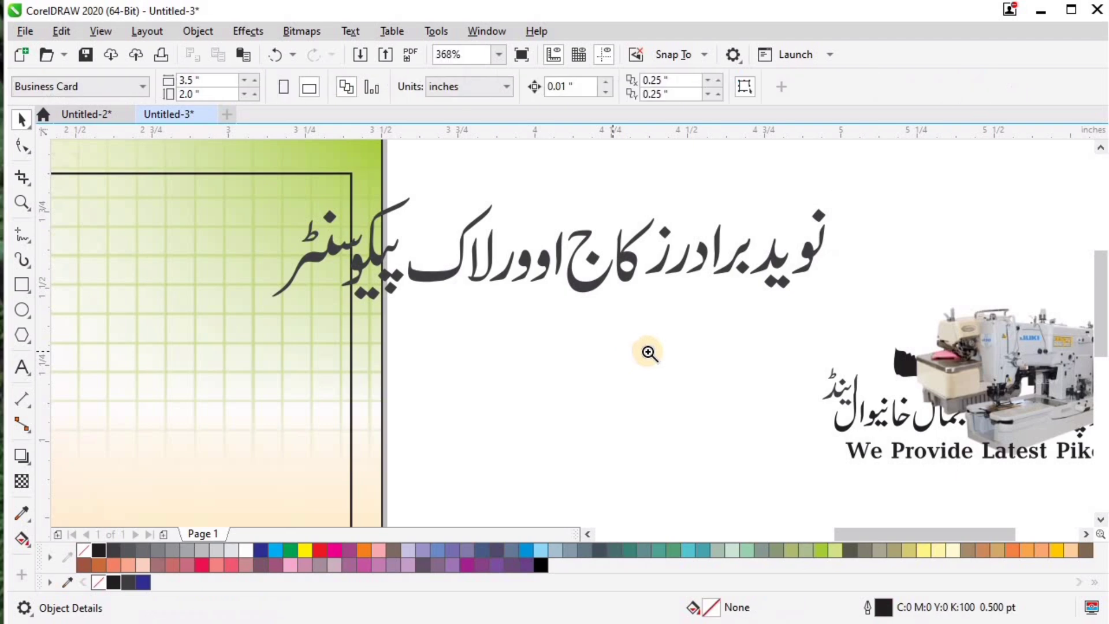
pyautogui.click(651, 352)
pyautogui.press('F4')
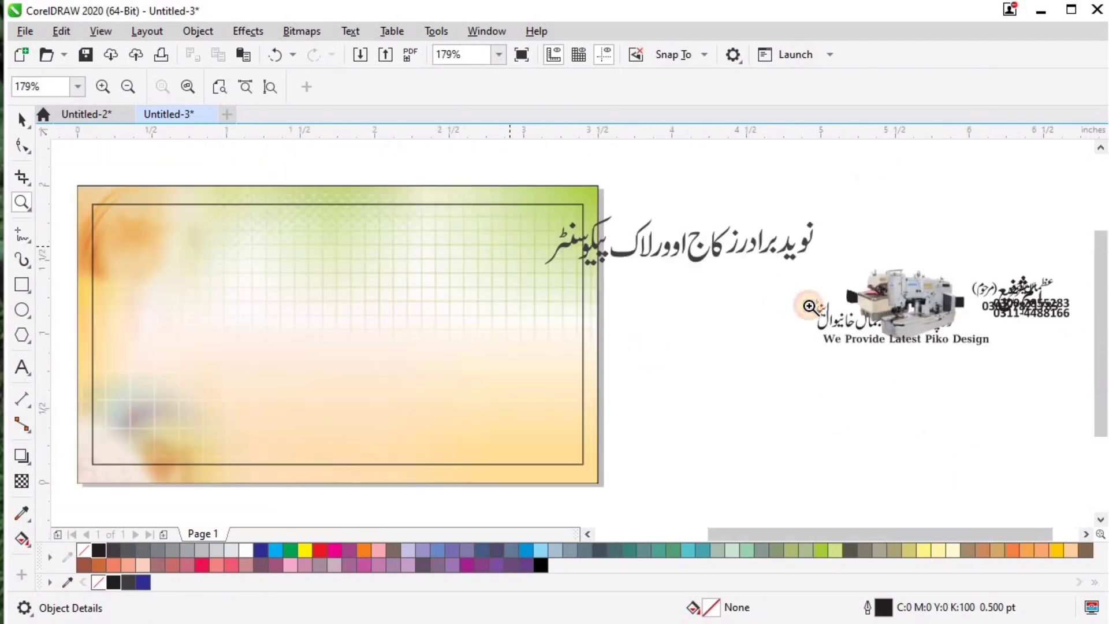
pyautogui.moveTo(834, 306); pyautogui.dragTo(835, 306)
pyautogui.press('space')
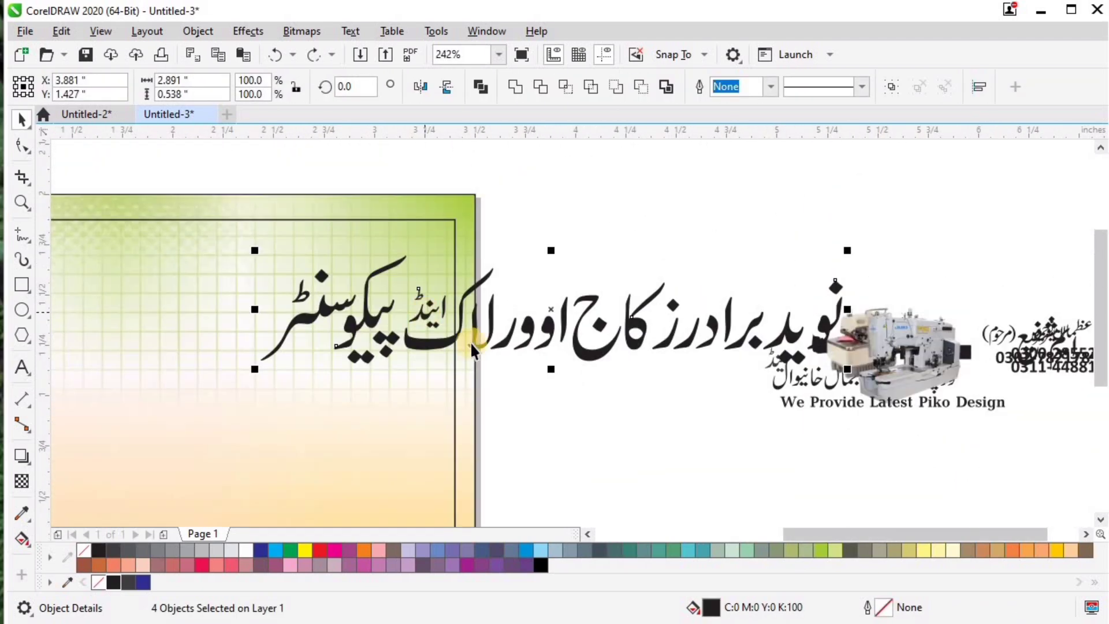
# Move the Urdu title onto the card, within the upper part of the inner margin frame
pyautogui.press('F4')
pyautogui.moveTo(637, 292); pyautogui.dragTo(337, 287)
pyautogui.press('z')
pyautogui.moveTo(642, 193); pyautogui.dragTo(91, 388)
pyautogui.press('space')
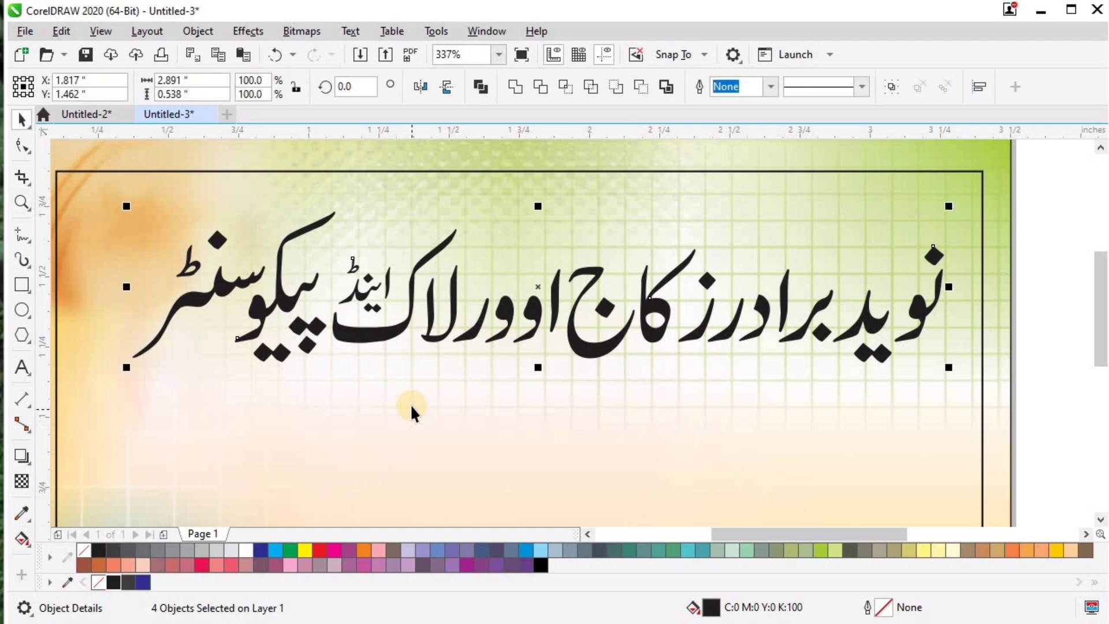
pyautogui.press('F4')
pyautogui.press('space')
pyautogui.moveTo(656, 179); pyautogui.dragTo(124, 372)
pyautogui.press('space')
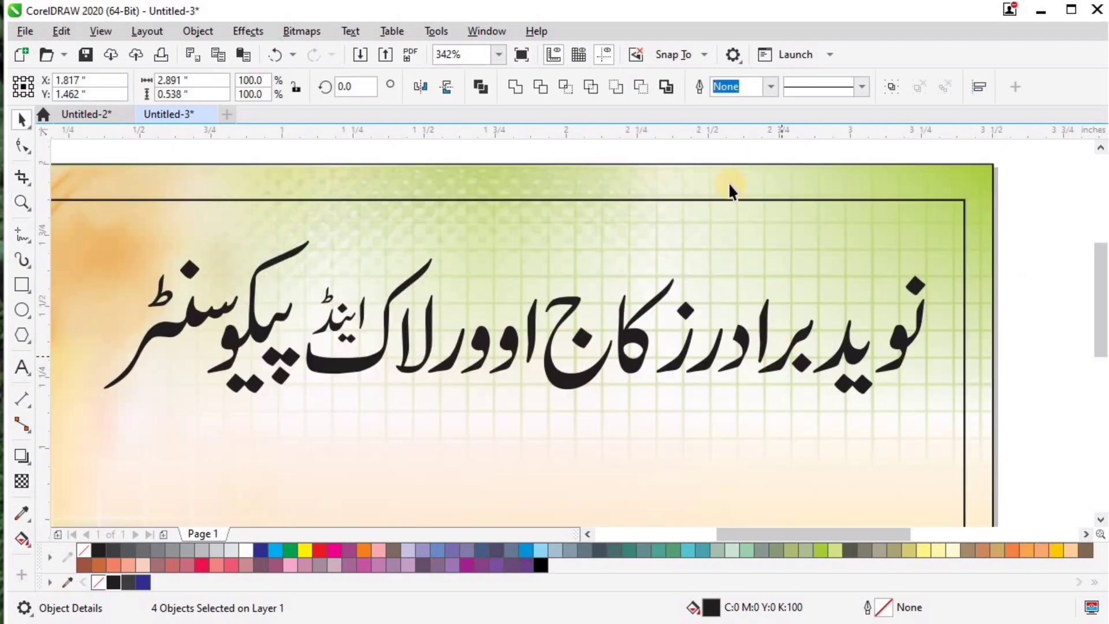
pyautogui.press('Escape')
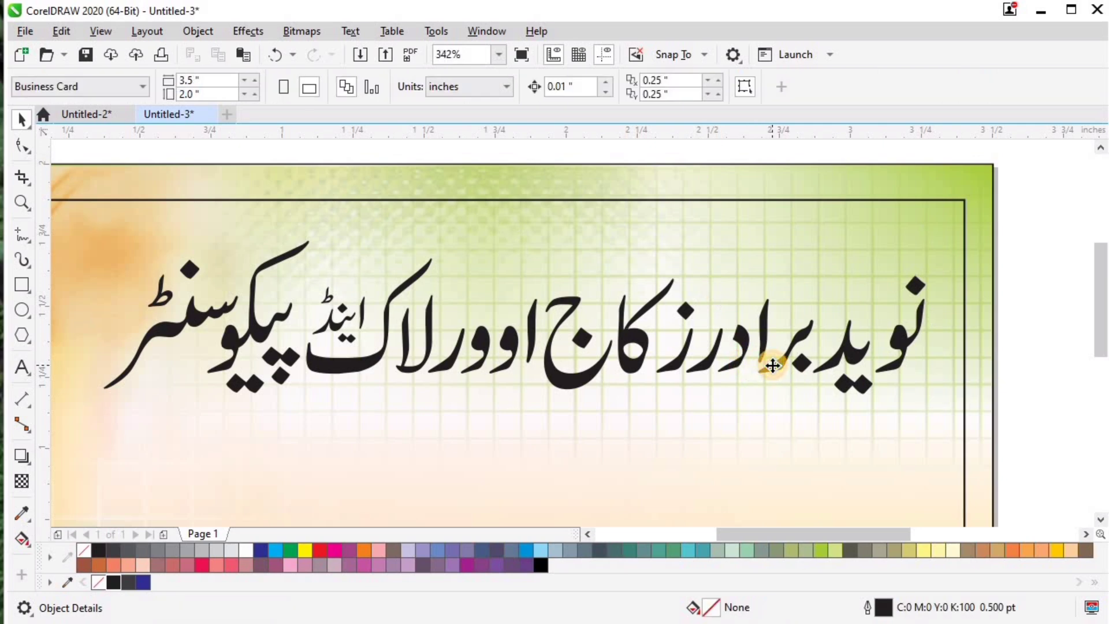
# Fill the first Urdu title piece red and the remaining title pieces dark blue, and group the blue pieces
pyautogui.click(772, 365)
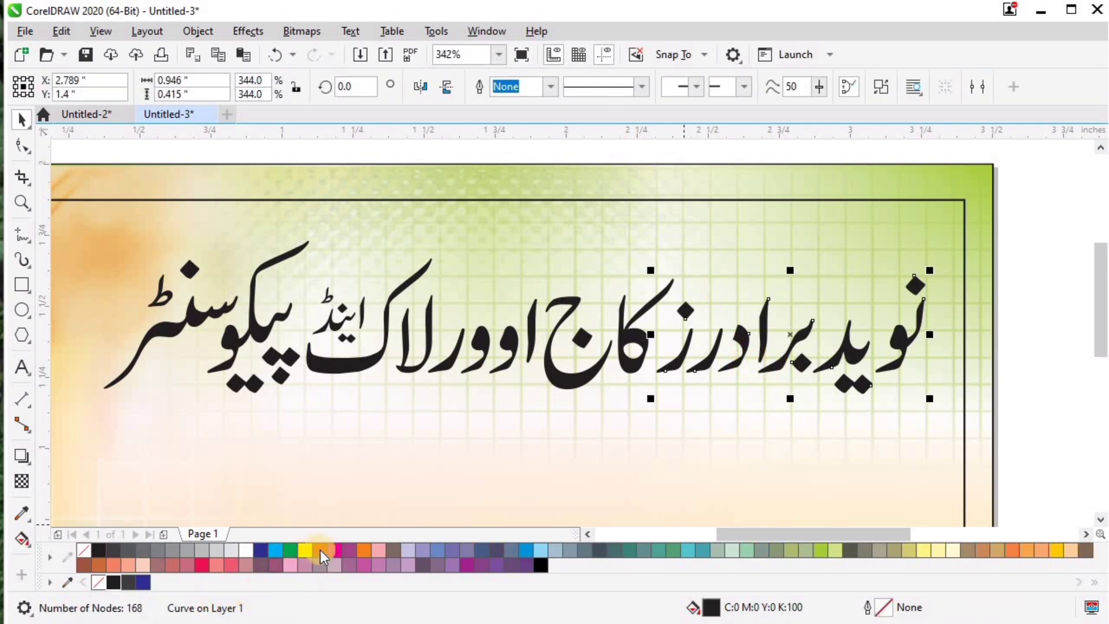
pyautogui.click(292, 380)
pyautogui.keyDown('shift'); pyautogui.click(331, 324); pyautogui.keyUp('shift')
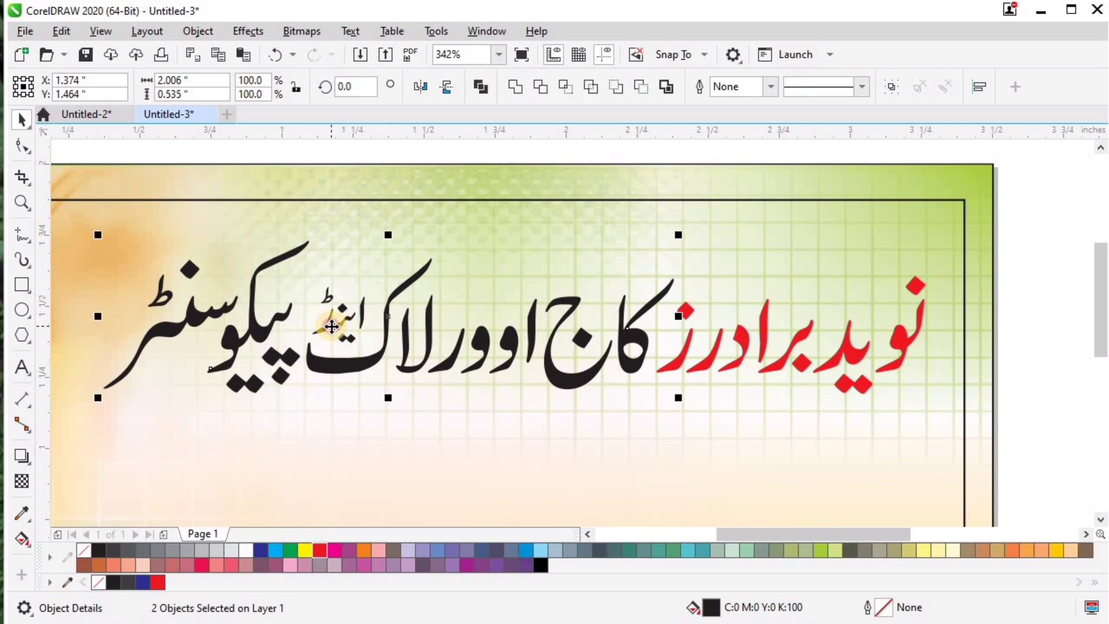
pyautogui.click(263, 549)
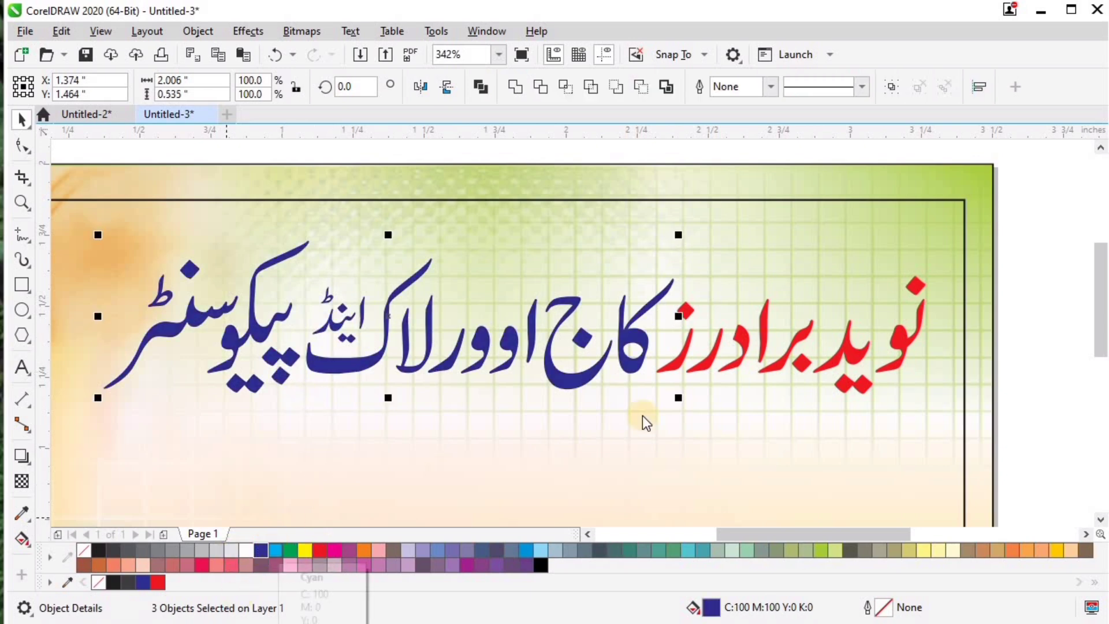
pyautogui.hotkey('ctrl', 'g')
# Give the complete Urdu title a white 4 pt outline
pyautogui.keyDown('shift'); pyautogui.click(674, 367); pyautogui.keyUp('shift')
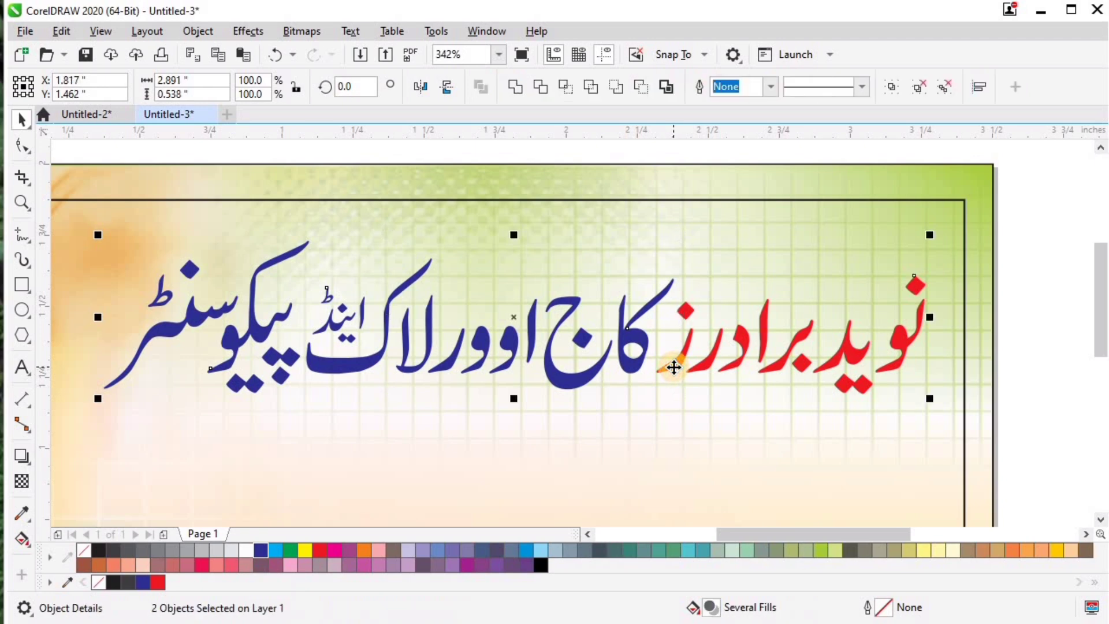
pyautogui.press('F12')
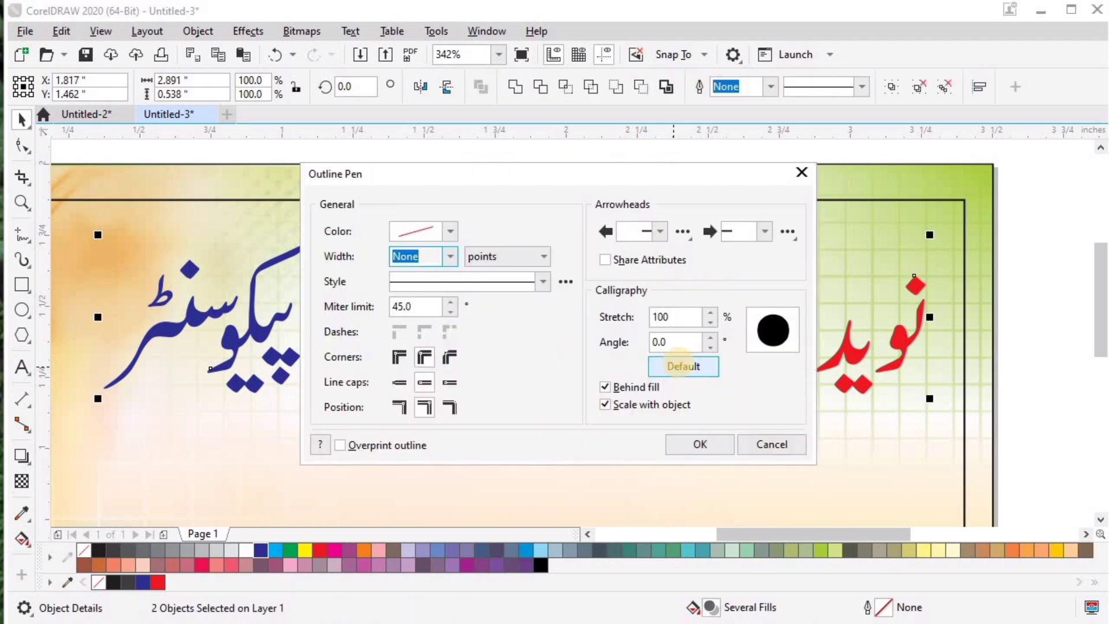
pyautogui.write('2')
pyautogui.click(696, 444)
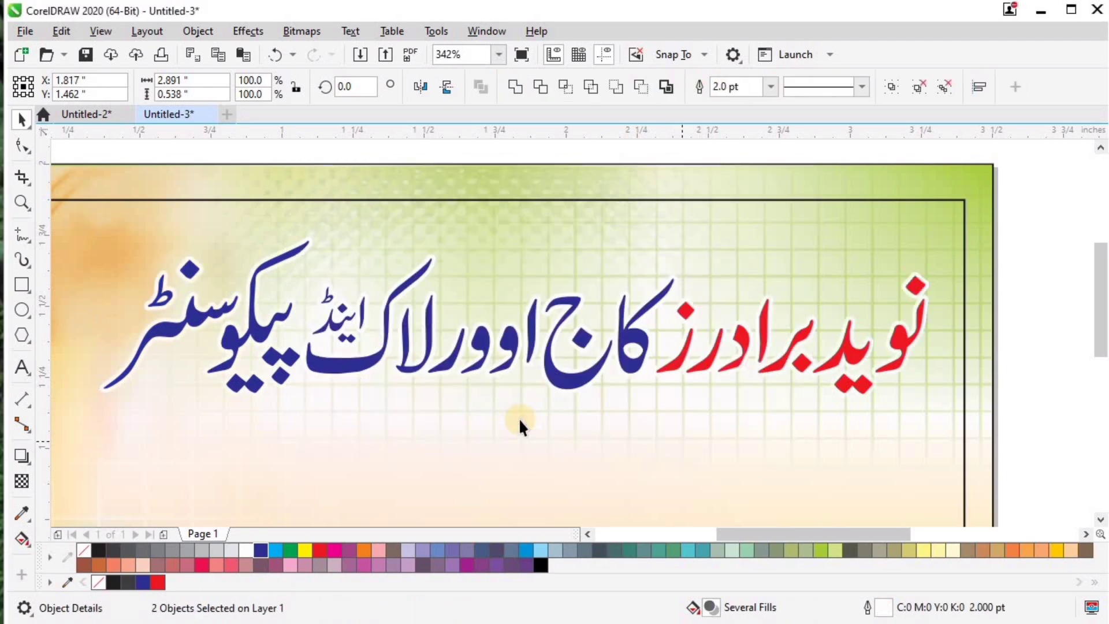
pyautogui.press('F12')
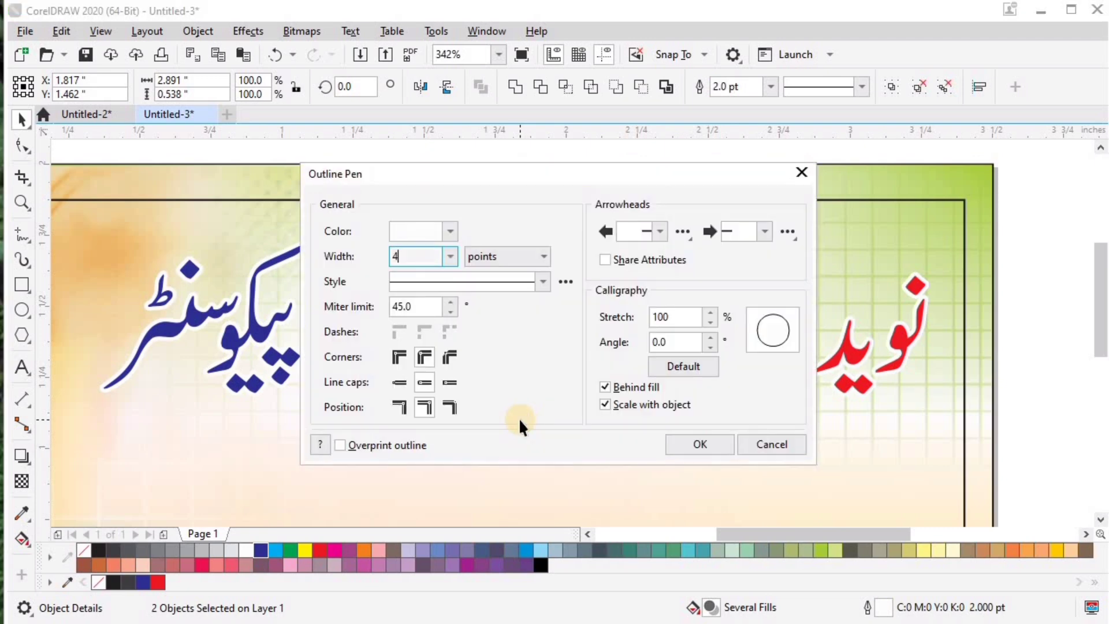
pyautogui.press('Return')
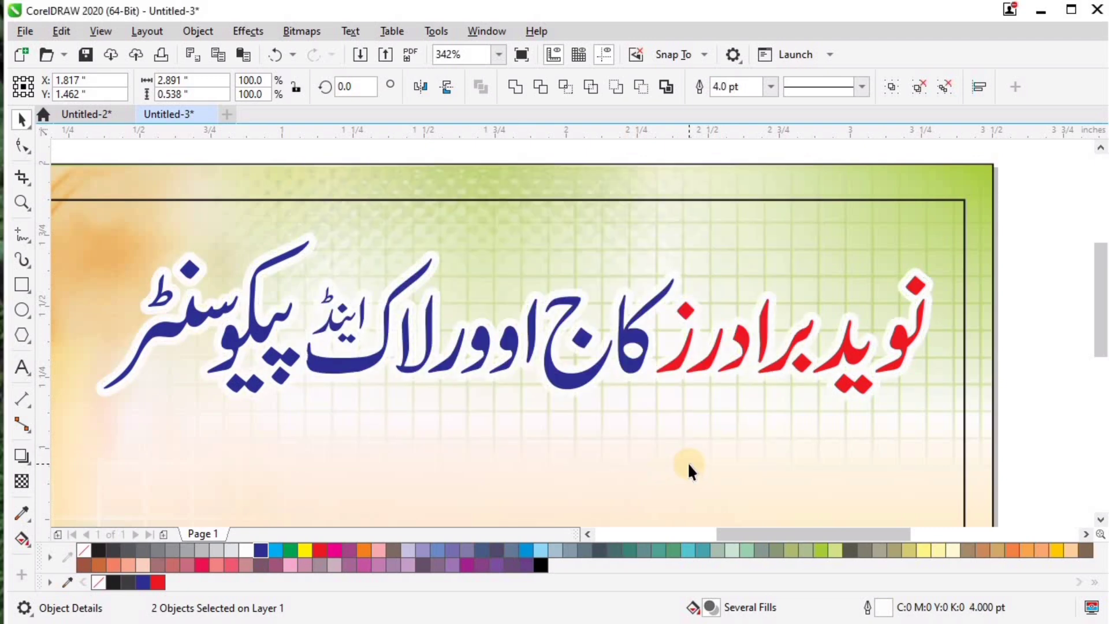
pyautogui.press('F4')
pyautogui.press('F2')
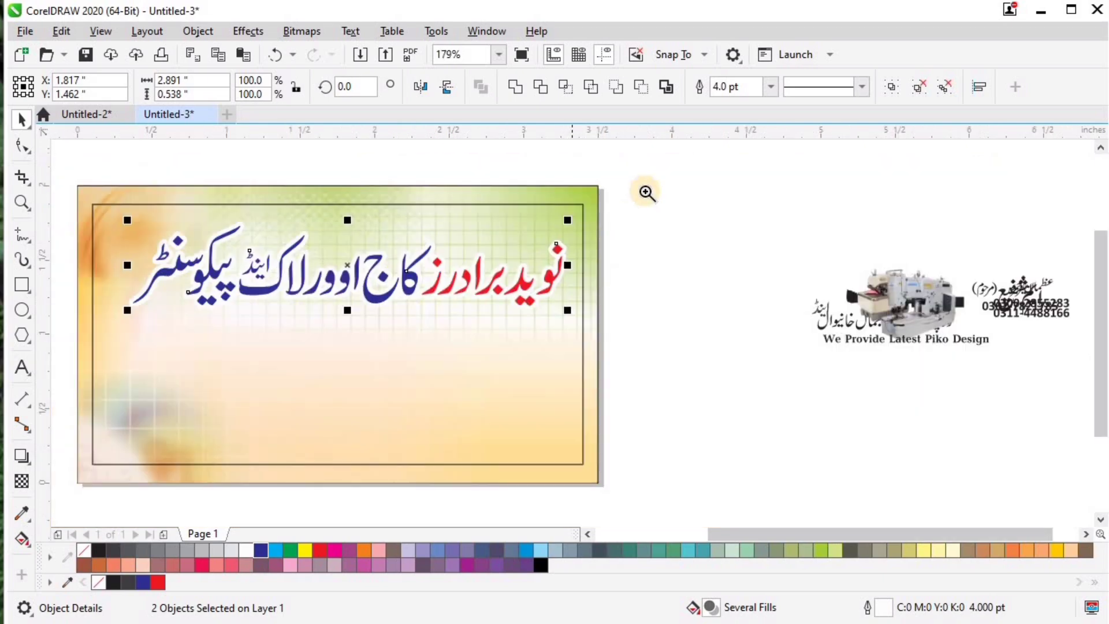
pyautogui.moveTo(642, 194); pyautogui.dragTo(42, 409)
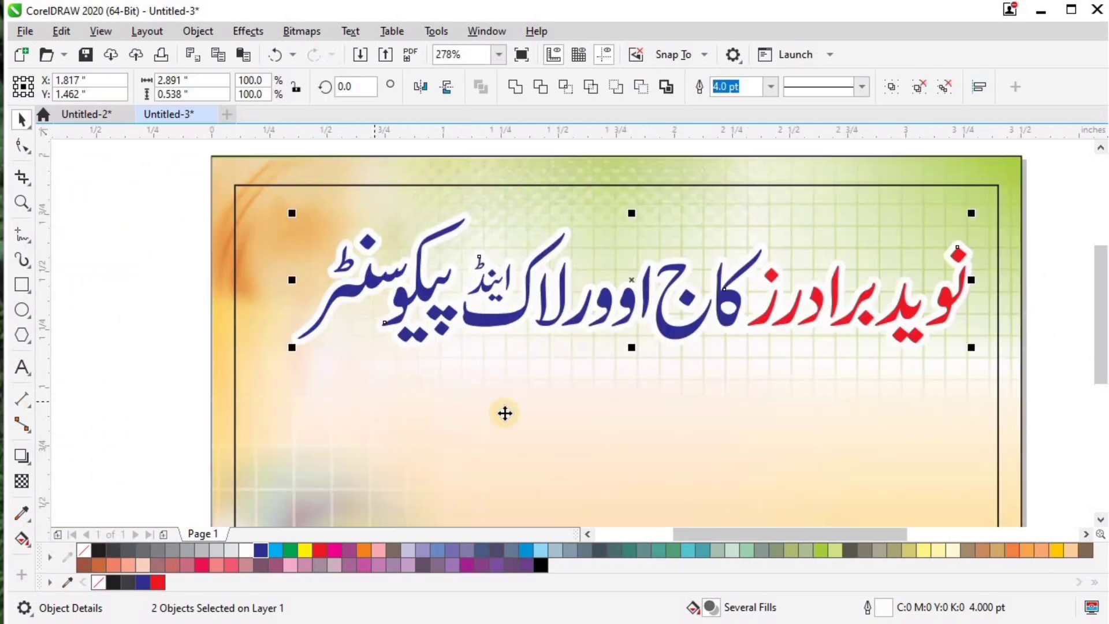
pyautogui.keyDown('shift'); pyautogui.click(504, 412); pyautogui.keyUp('shift')
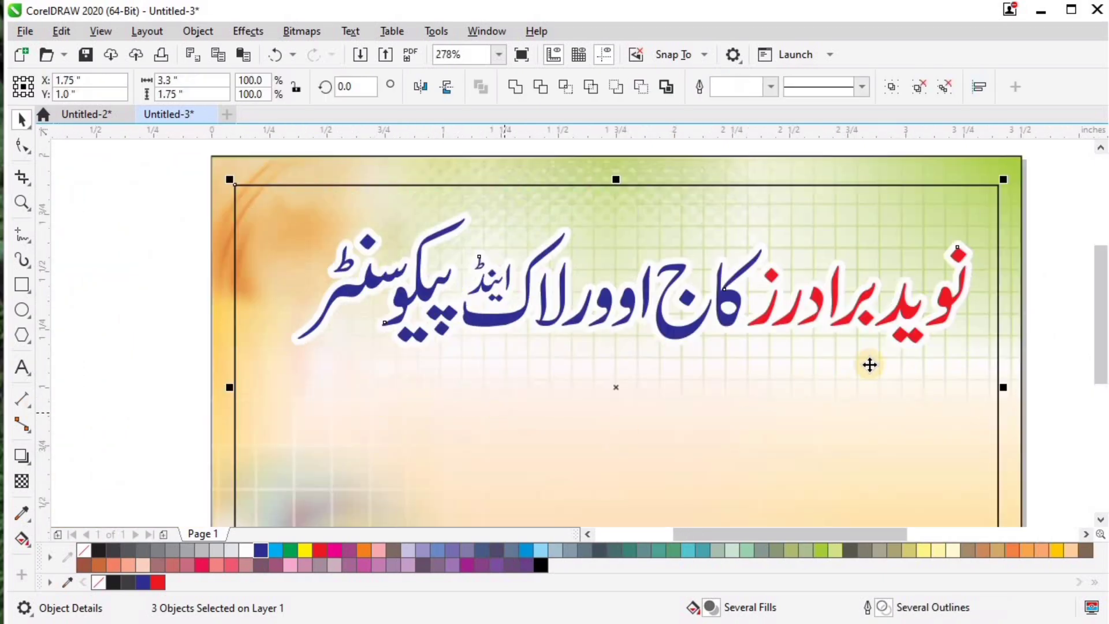
pyautogui.press('e')
pyautogui.hotkey('ctrl', 'z')
# Group the red and blue title pieces and centre the group horizontally on the margin frame
pyautogui.moveTo(264, 375); pyautogui.dragTo(230, 397)
pyautogui.hotkey('ctrl', 'g')
pyautogui.keyDown('shift'); pyautogui.click(578, 397); pyautogui.keyUp('shift')
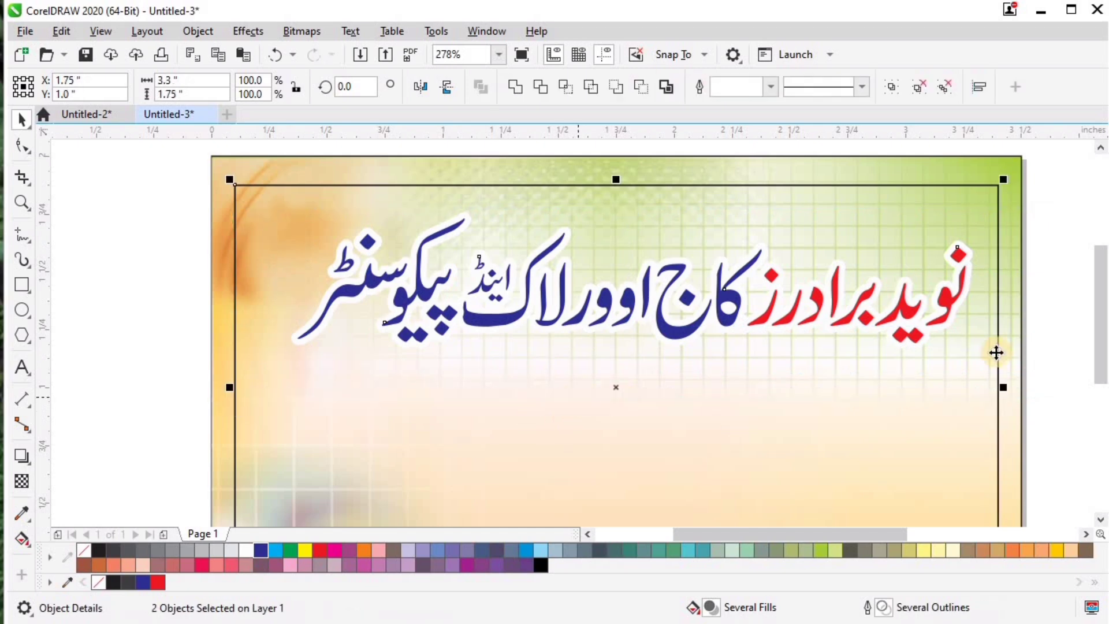
pyautogui.press('c')
# Enlarge the grouped Urdu title to about 3.1 inches wide and raise it slightly within the margin frame
pyautogui.click(1056, 265)
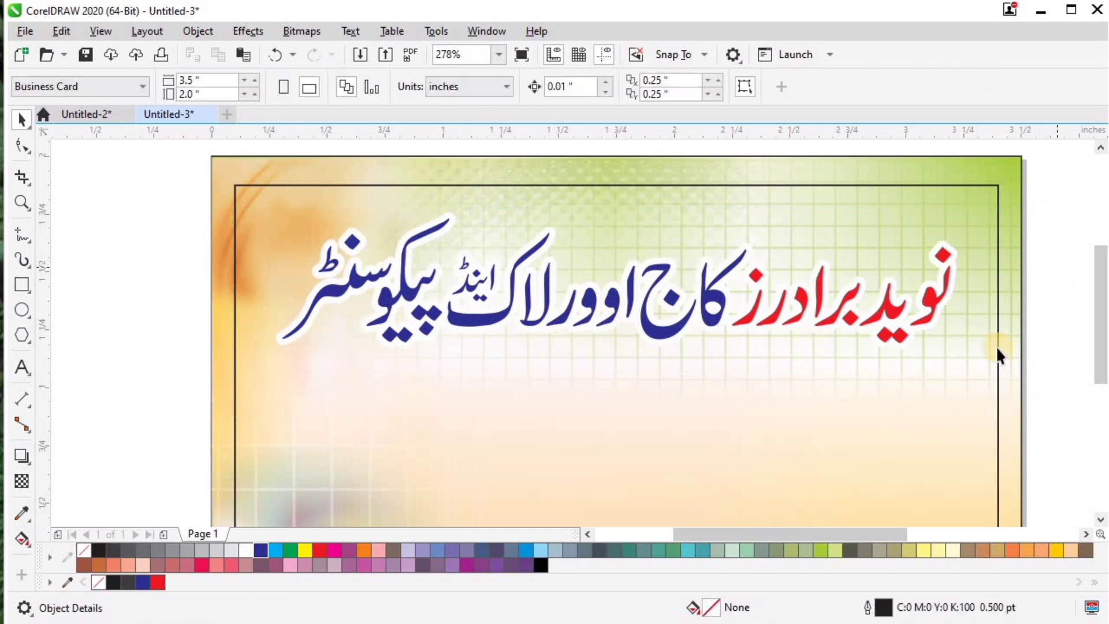
pyautogui.click(953, 295)
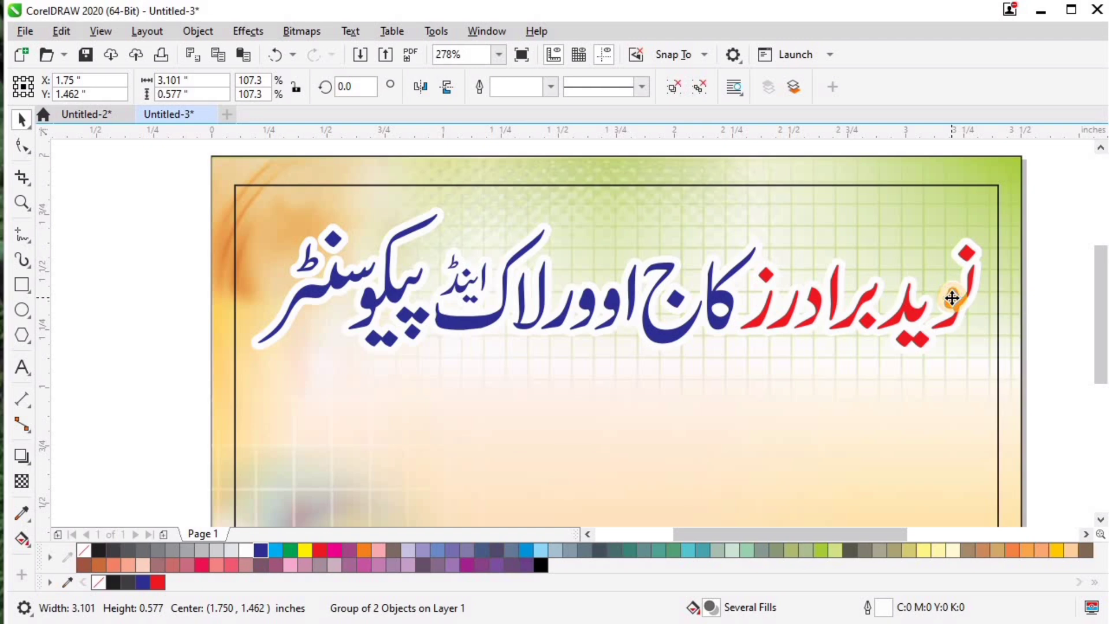
pyautogui.moveTo(952, 293); pyautogui.dragTo(952, 285)
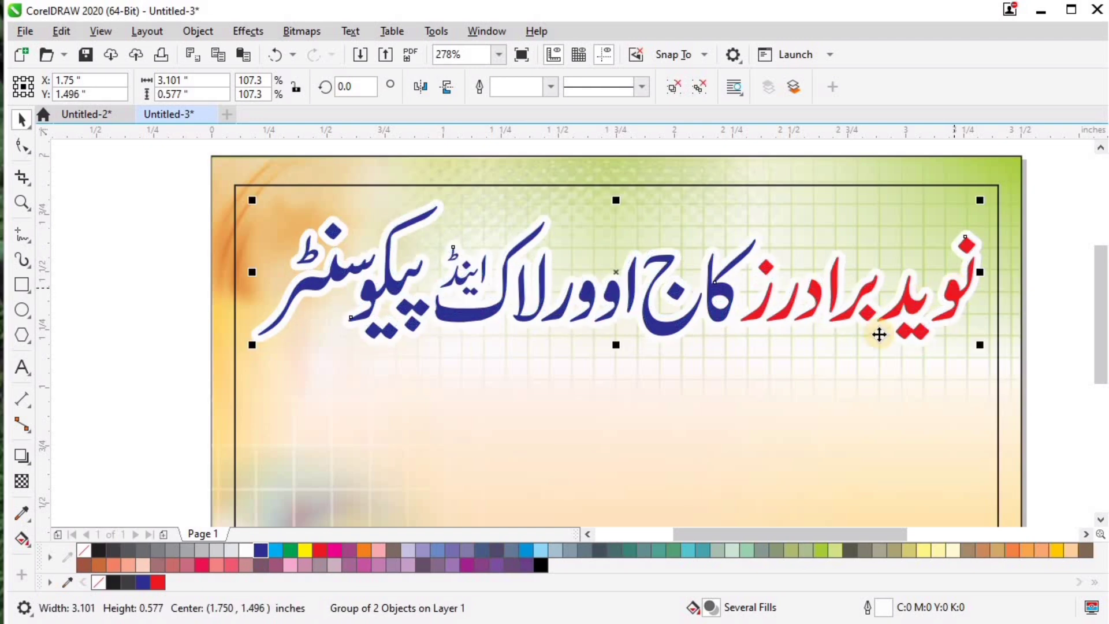
# Move the tagline "We Provide Latest Piko Design" above the red part of the title, scaled to about 1.12 inches wide
pyautogui.press('F4')
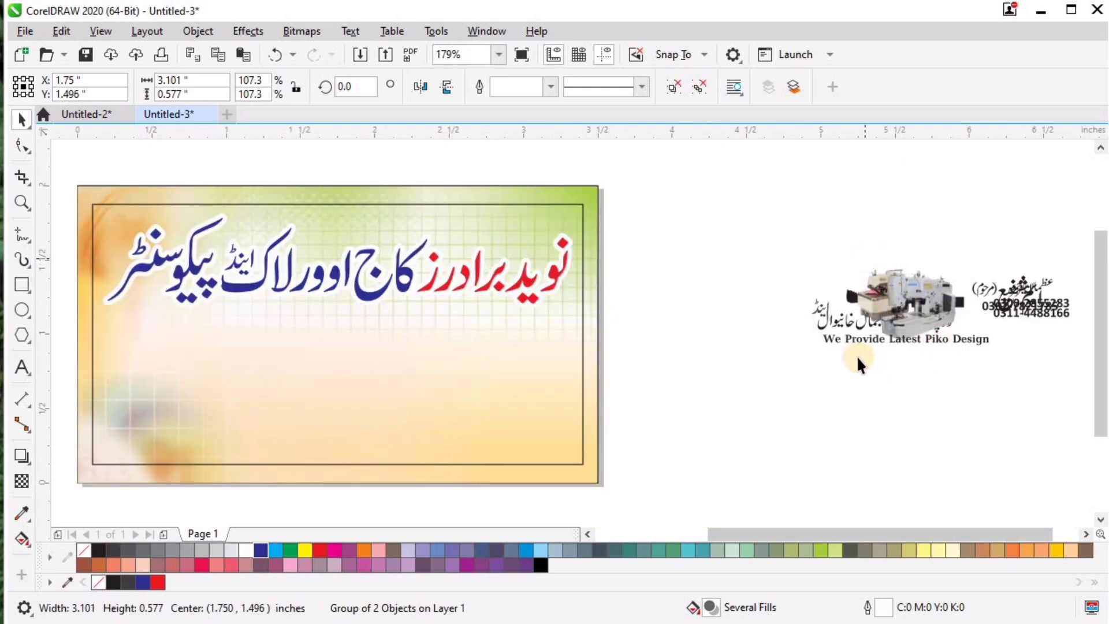
pyautogui.click(766, 314)
pyautogui.moveTo(438, 220); pyautogui.dragTo(351, 241)
pyautogui.press('z')
pyautogui.moveTo(668, 171); pyautogui.dragTo(338, 358)
pyautogui.press('space')
# Fill the tagline magenta and give it a white 2 pt outline with rounded corners and line caps
pyautogui.click(333, 549)
pyautogui.rightClick(245, 548)
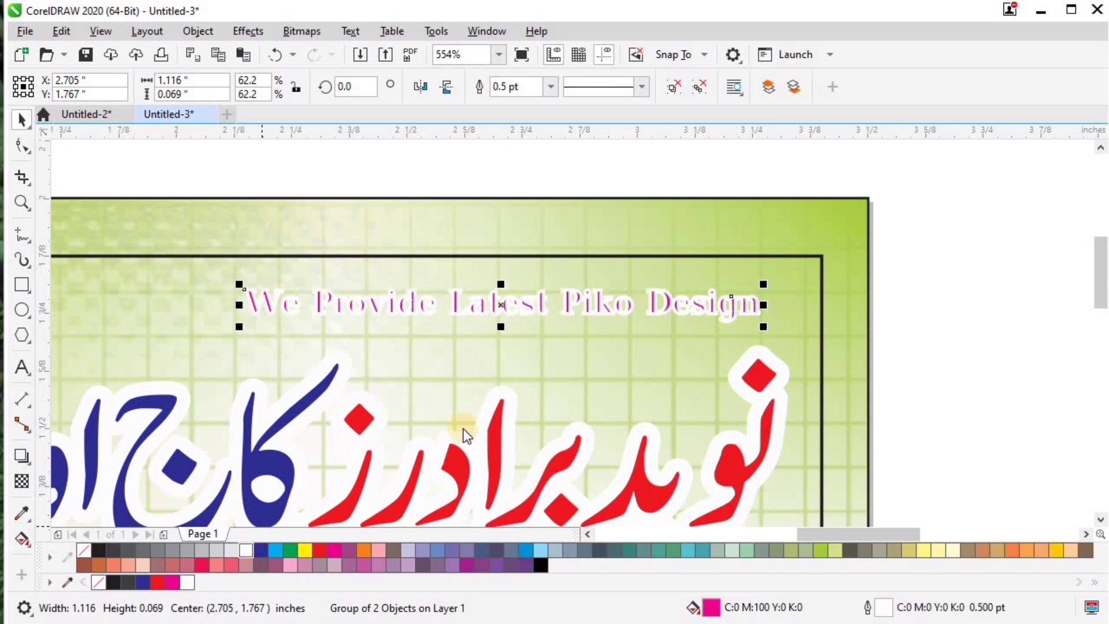
pyautogui.press('F12')
pyautogui.write('2')
pyautogui.click(427, 355)
pyautogui.click(425, 382)
pyautogui.click(425, 407)
pyautogui.click(684, 436)
# Set the tagline's outline width to 1.5 pt
pyautogui.click(529, 311)
pyautogui.press('F12')
pyautogui.write('1.')
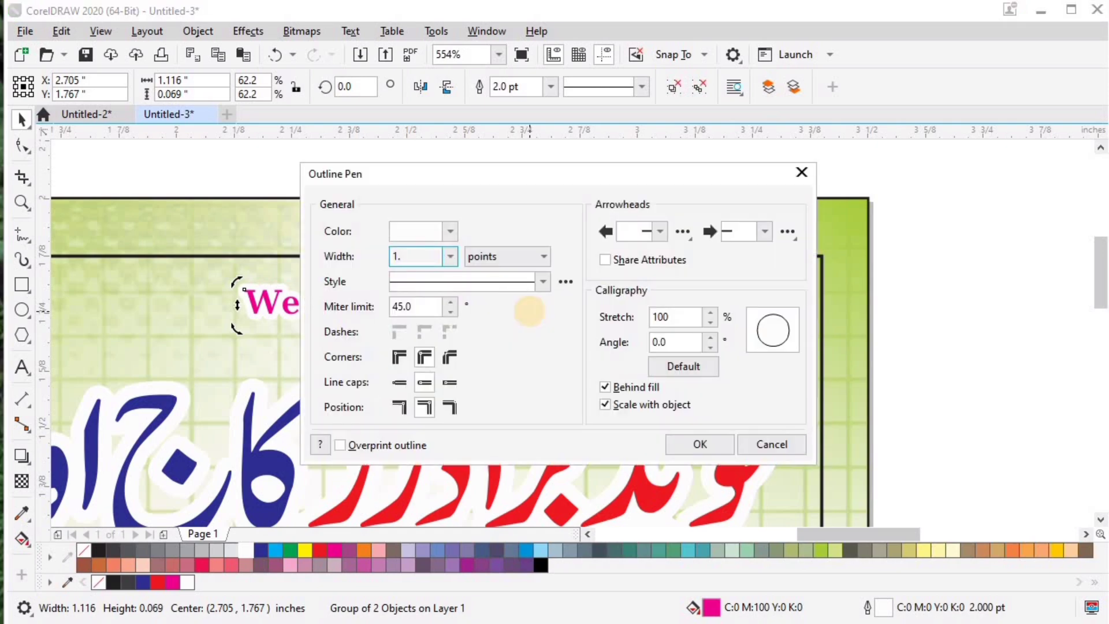
pyautogui.press('Return')
# Enlarge the tagline to about 1.25 inches wide, with its right end flush with the title and slightly below the frame's upper edge
pyautogui.press('F4')
pyautogui.press('F2')
pyautogui.moveTo(633, 171); pyautogui.dragTo(279, 306)
pyautogui.moveTo(426, 301); pyautogui.dragTo(372, 305)
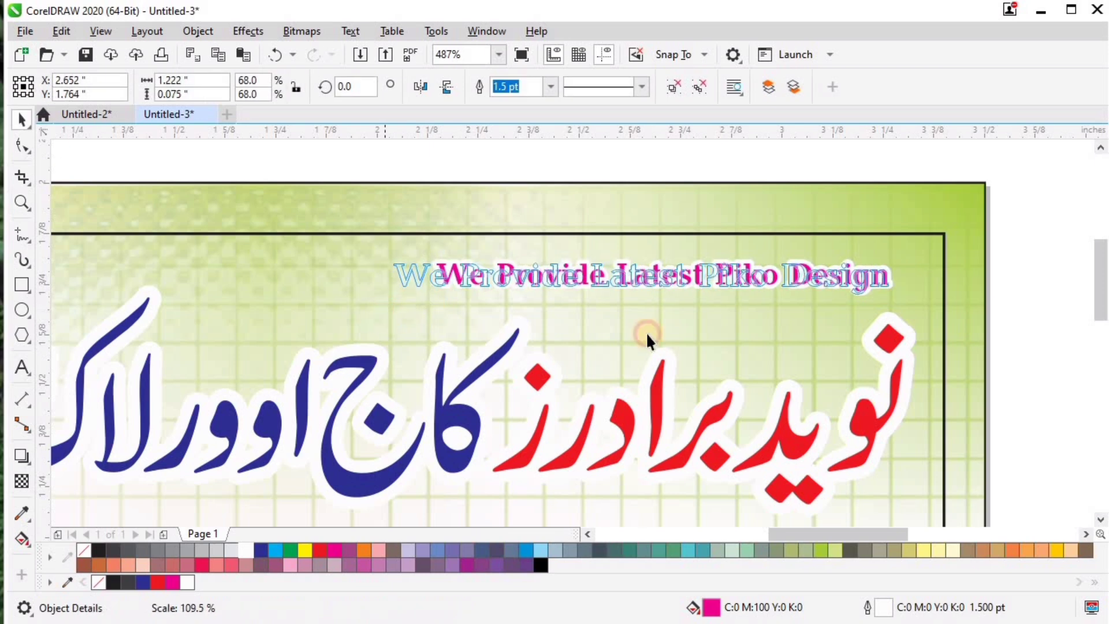
pyautogui.keyDown('shift'); pyautogui.click(887, 332); pyautogui.keyUp('shift')
pyautogui.press('r')
pyautogui.click(879, 280)
pyautogui.click(876, 276)
pyautogui.moveTo(649, 299)
pyautogui.mouseDown()
pyautogui.moveTo(663, 279)
pyautogui.moveTo(652, 290)
pyautogui.mouseUp()
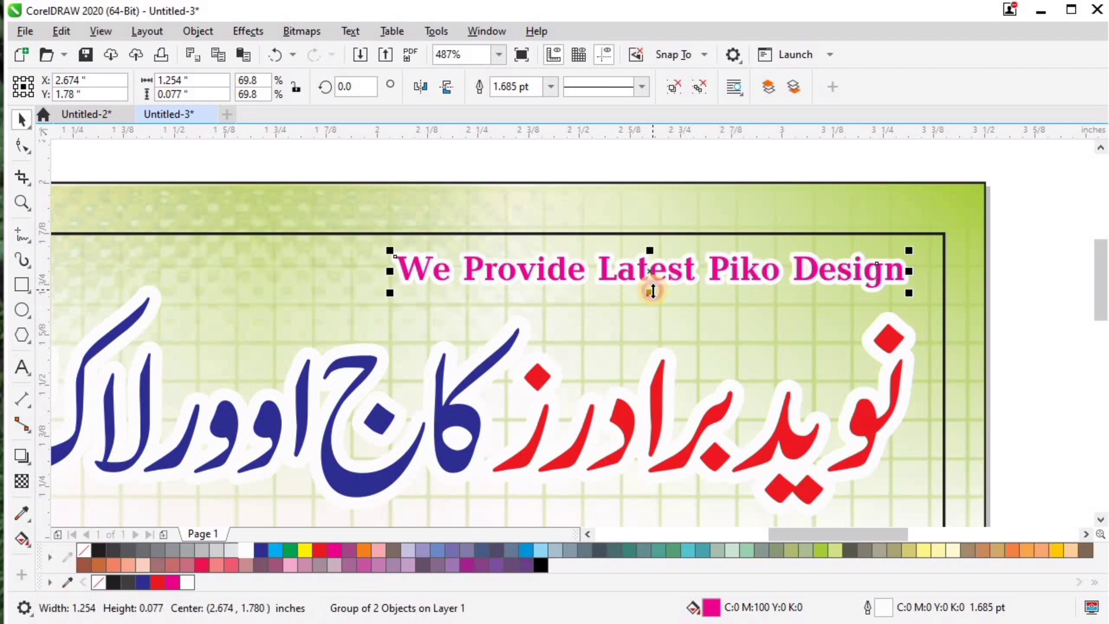
# Duplicate the Urdu title with a slight offset and colour the copy's fill and outline bright blue
pyautogui.press('F4')
pyautogui.click(674, 230)
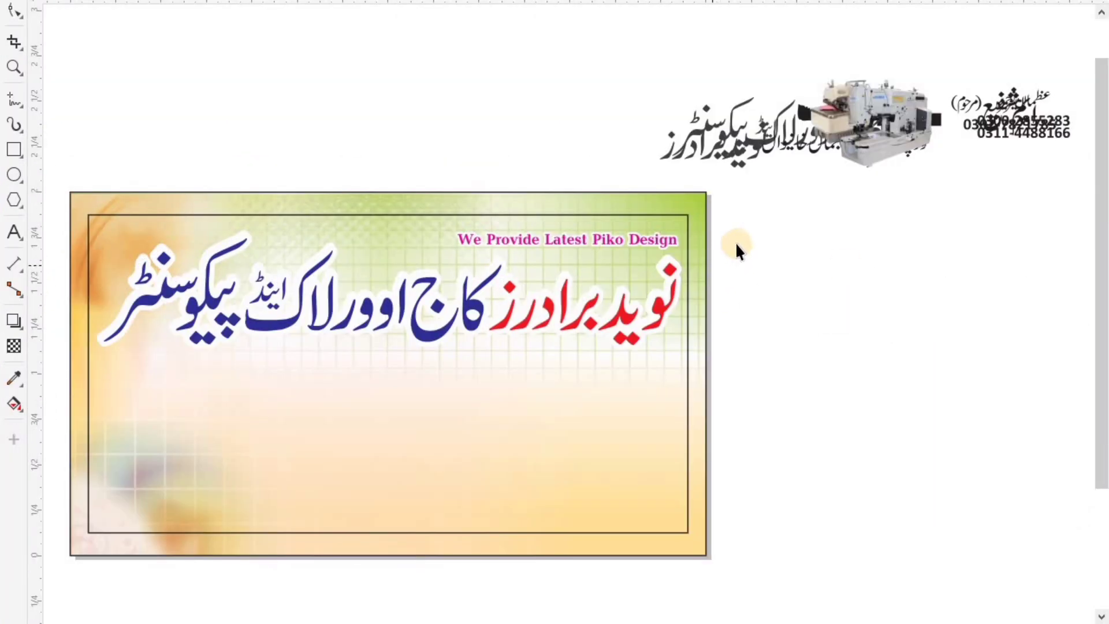
pyautogui.moveTo(736, 243); pyautogui.dragTo(109, 254)
pyautogui.moveTo(57, 216); pyautogui.dragTo(743, 405)
pyautogui.moveTo(588, 305); pyautogui.dragTo(592, 309)
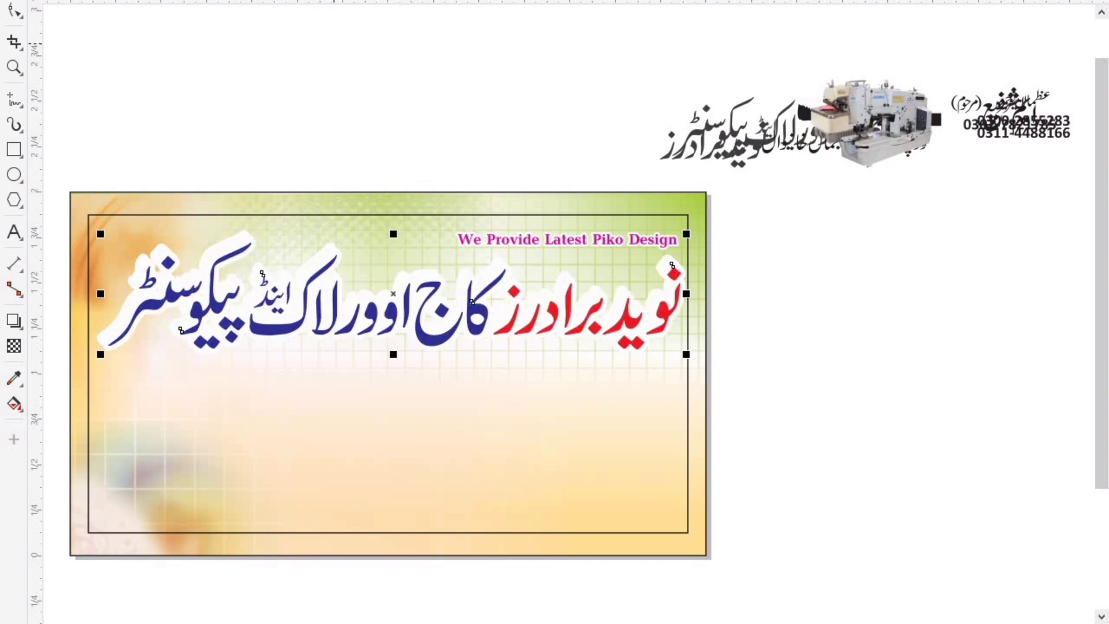
pyautogui.moveTo(452, 289); pyautogui.dragTo(498, 269)
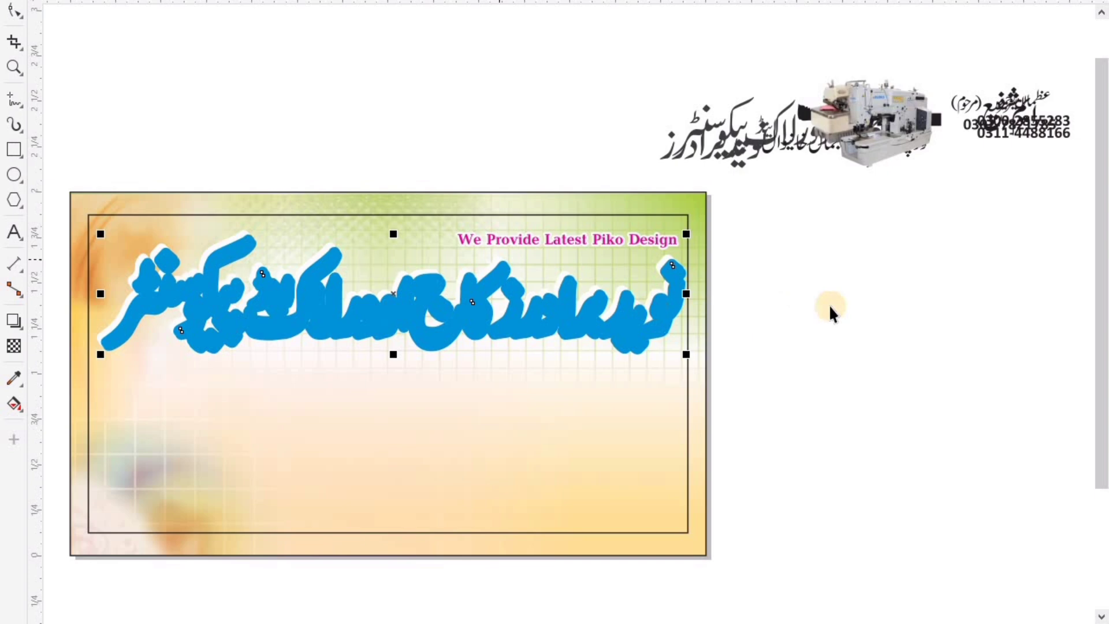
# Send the bright blue copy behind the Urdu title and line it up to form a thin, even border around the letters
pyautogui.click(666, 264)
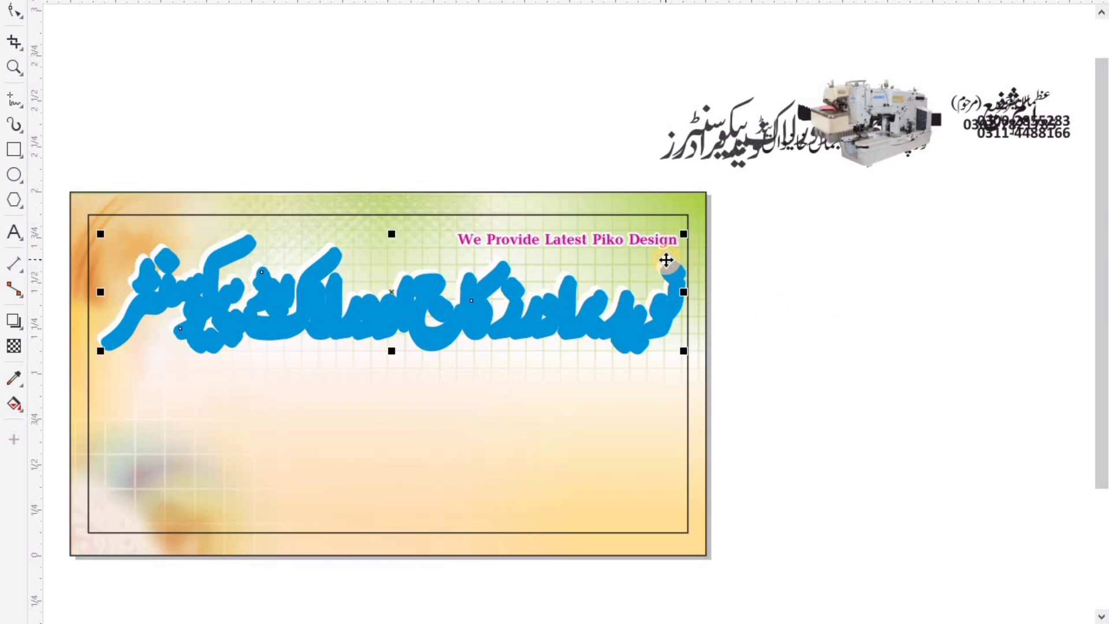
pyautogui.click(666, 261)
pyautogui.moveTo(662, 271); pyautogui.dragTo(660, 270)
pyautogui.press('Delete')
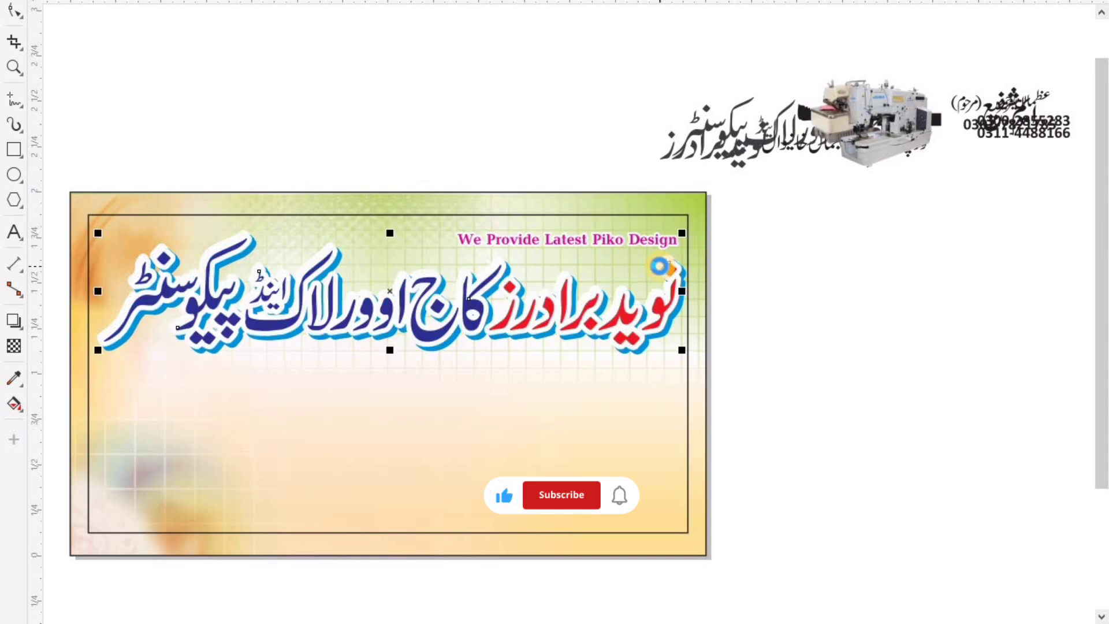
pyautogui.moveTo(776, 245); pyautogui.dragTo(54, 224)
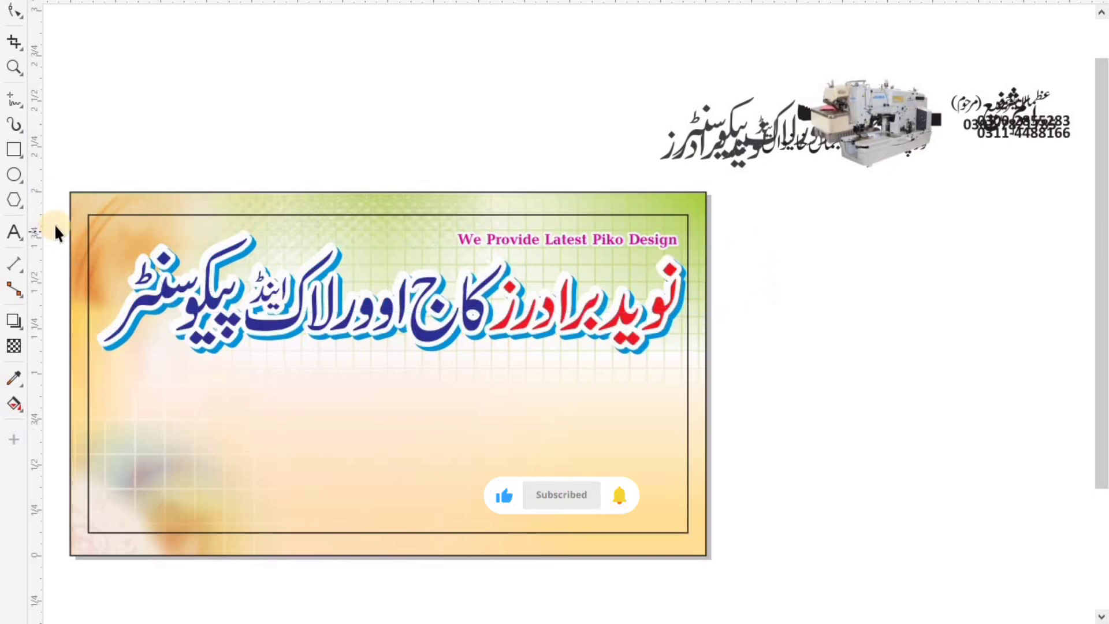
pyautogui.click(633, 257)
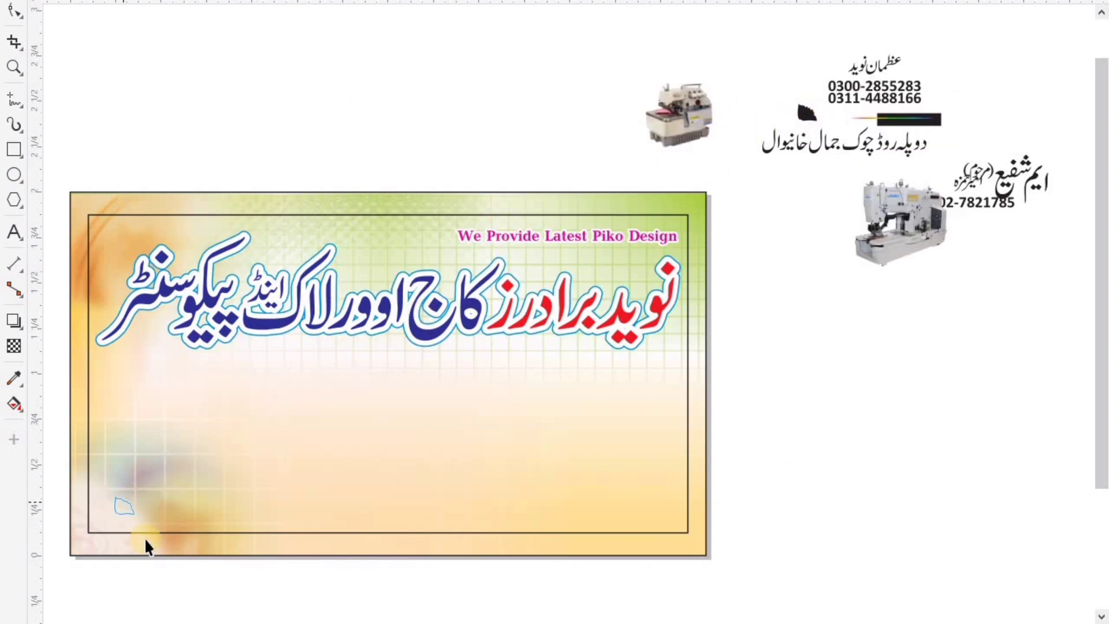
# Fit the black scalloped shape into the card's lower-left corner and enlarge it to about 0.6 inches wide
pyautogui.press('z')
pyautogui.moveTo(258, 448); pyautogui.dragTo(54, 581)
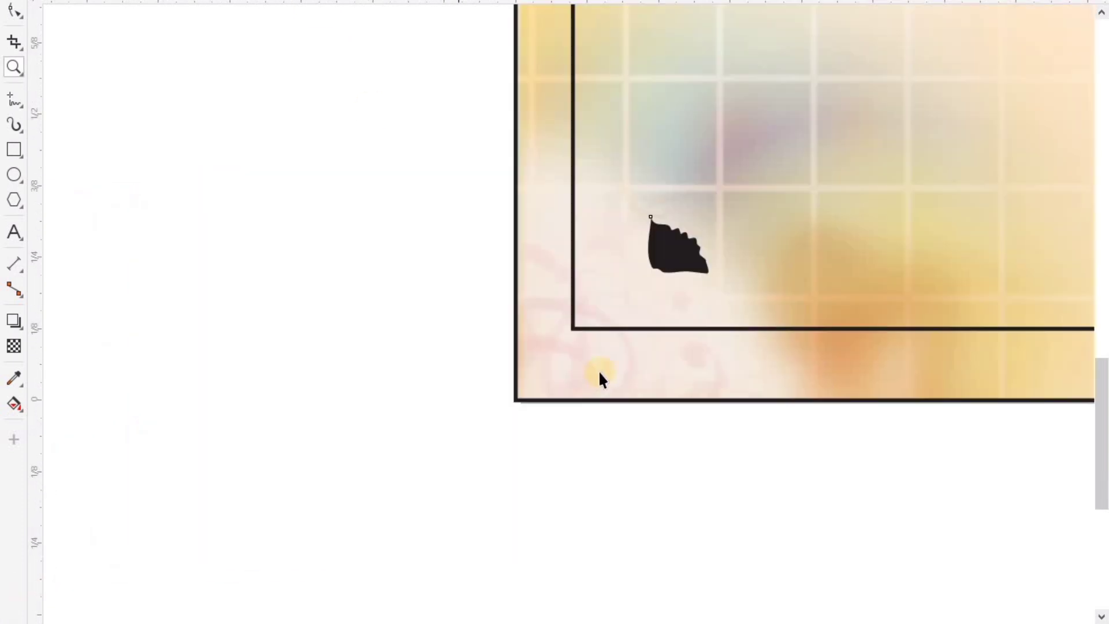
pyautogui.press('b')
pyautogui.press('c')
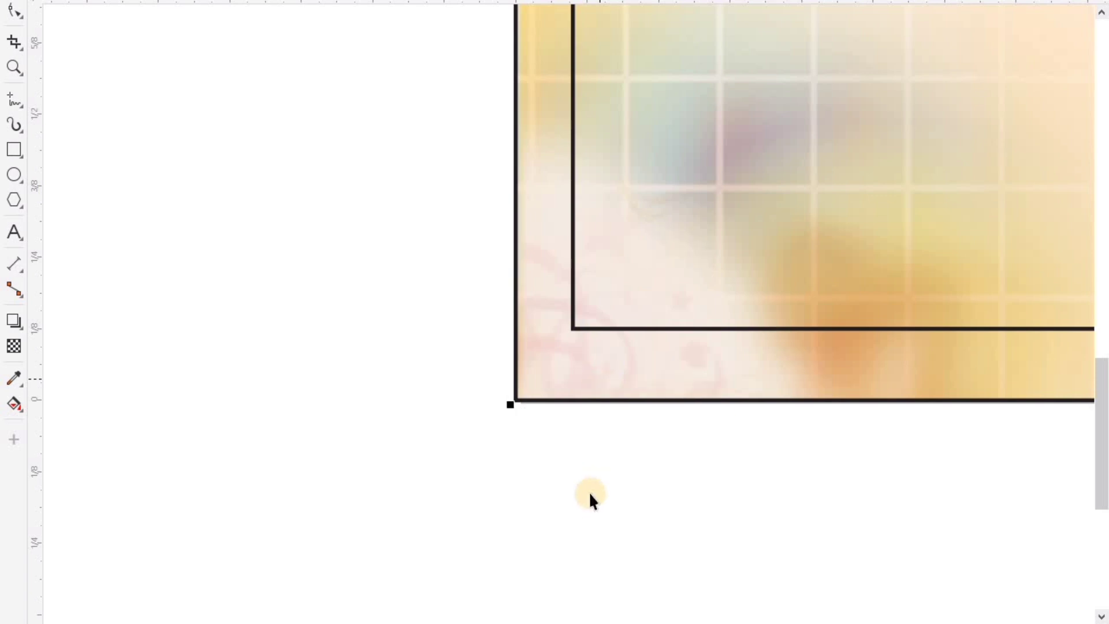
pyautogui.click(597, 482)
pyautogui.click(543, 390)
pyautogui.moveTo(584, 333); pyautogui.dragTo(869, 68)
# Enlarge the black corner shape proportionally to about 1.2 inches wide
pyautogui.press('F4')
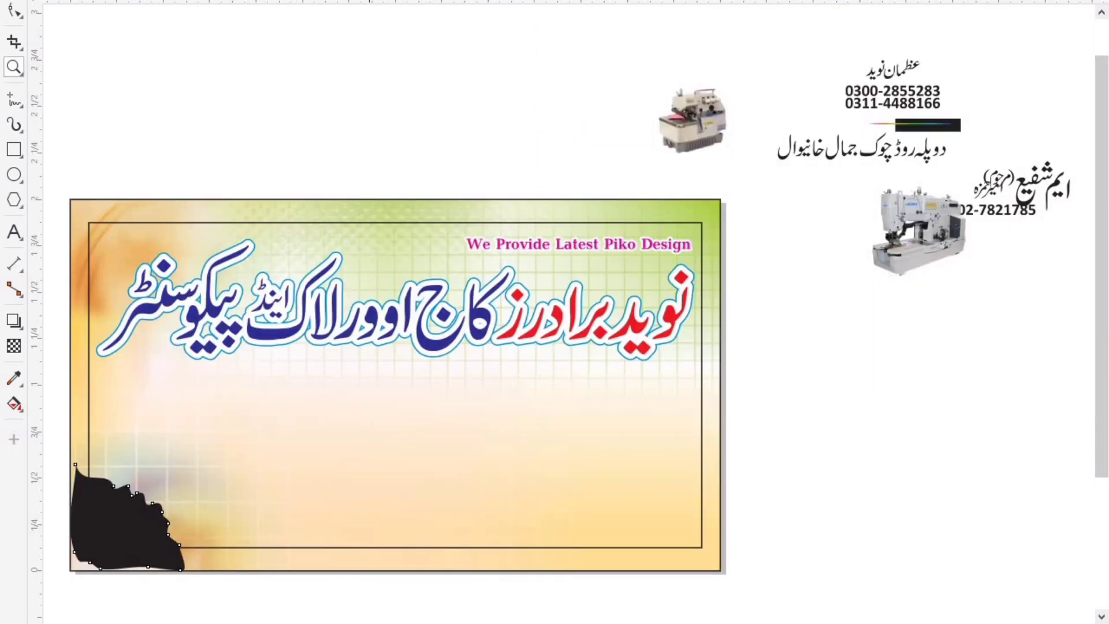
pyautogui.scroll(2, 580, 250)
pyautogui.moveTo(562, 184); pyautogui.dragTo(817, 45)
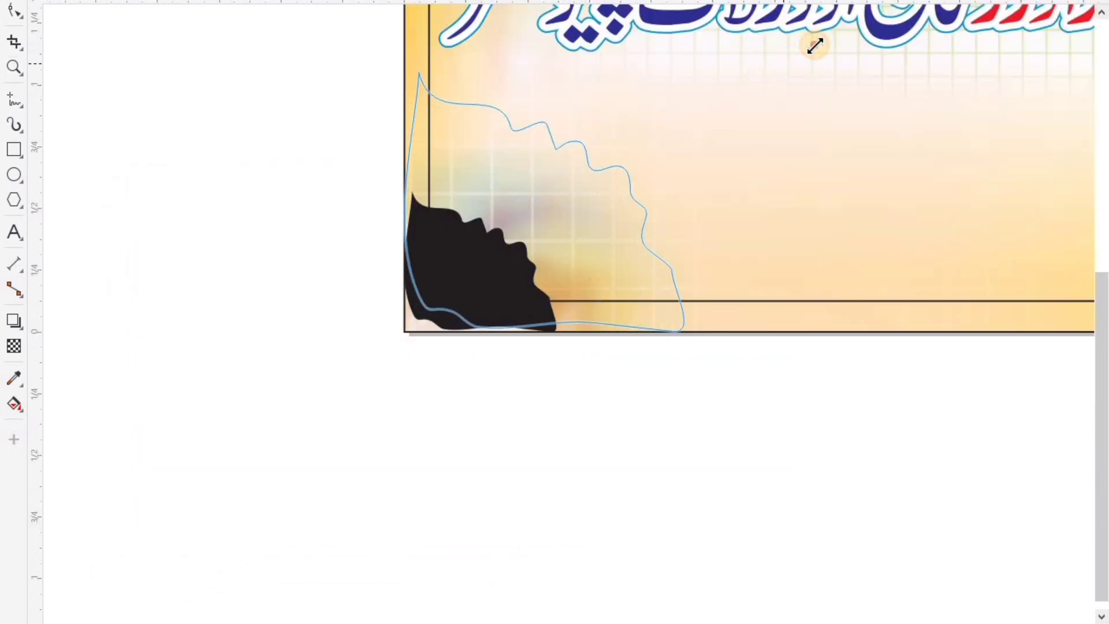
# Shift the black shape past the card's lower-left corner so it overlaps both edges, and enlarge it to about 1.4 inches wide
pyautogui.click(572, 255)
pyautogui.click(525, 340)
pyautogui.click(504, 323)
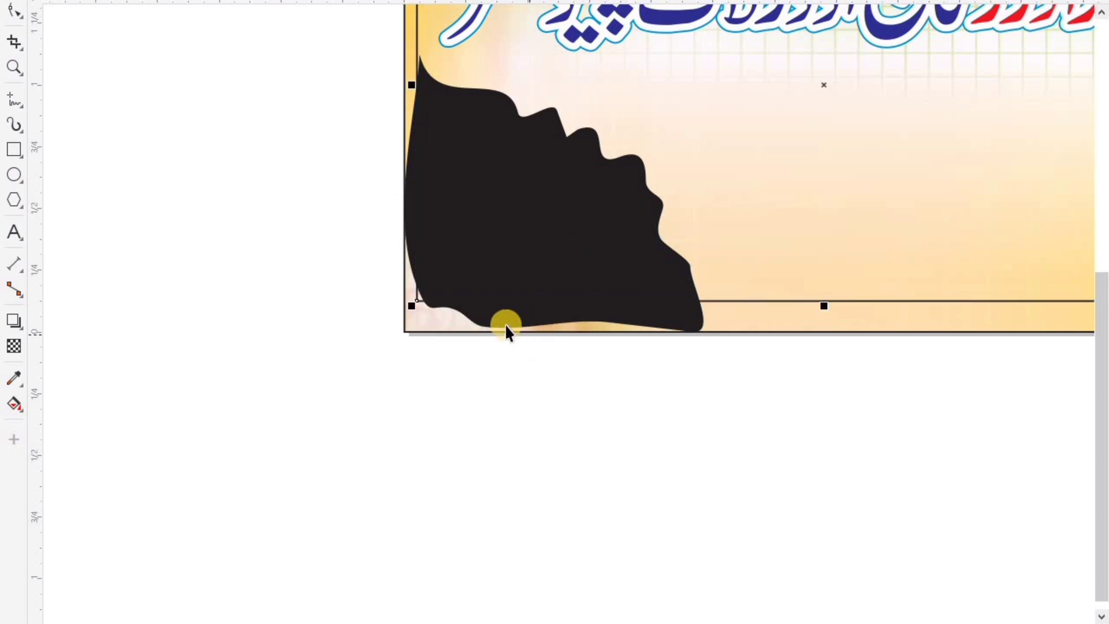
pyautogui.click(506, 324)
pyautogui.click(506, 325)
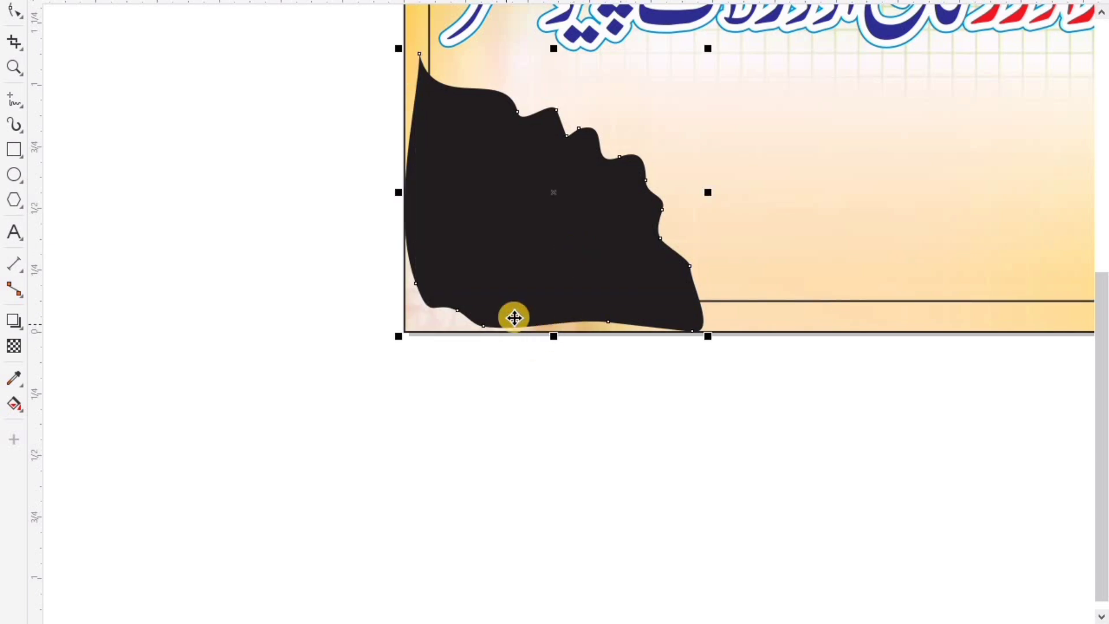
pyautogui.moveTo(504, 321); pyautogui.dragTo(469, 347)
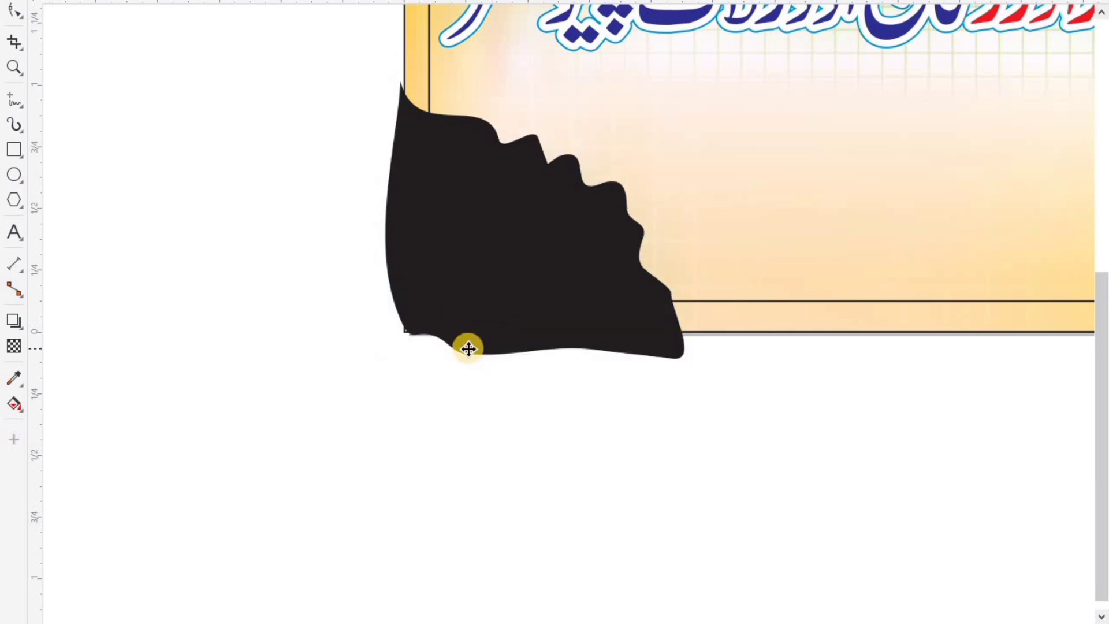
pyautogui.press('F4')
pyautogui.moveTo(296, 367); pyautogui.dragTo(332, 333)
pyautogui.press('F4')
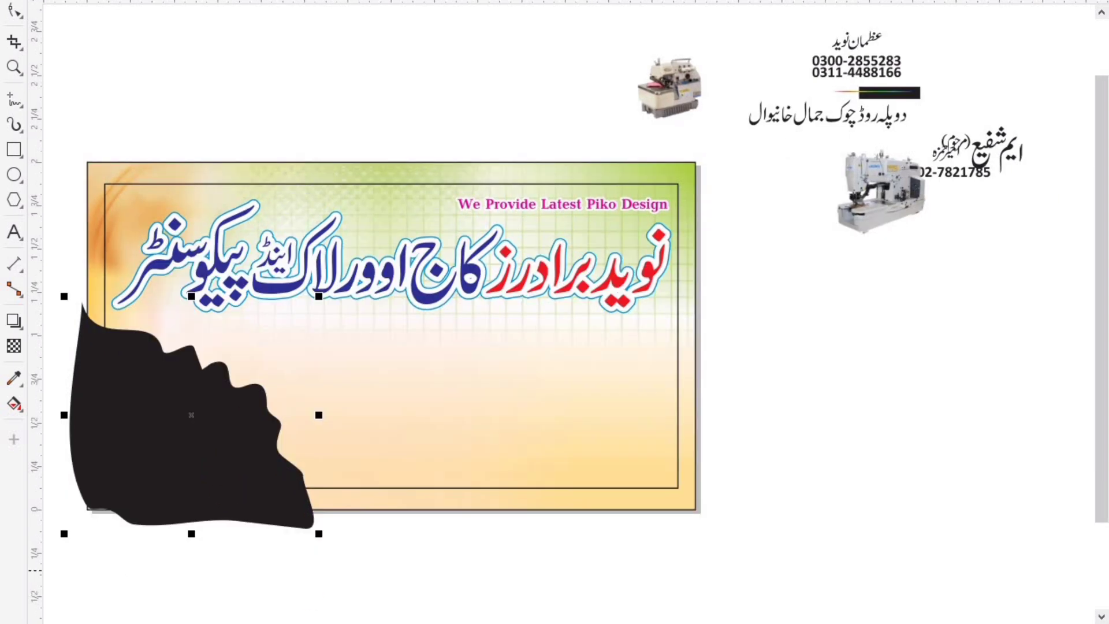
# Fill the corner shape light orange and overlay a pale yellow copy offset to leave a thin orange border along the scalloped edge
pyautogui.moveTo(237, 621); pyautogui.dragTo(243, 482)
pyautogui.press('z')
pyautogui.moveTo(64, 249); pyautogui.dragTo(381, 566)
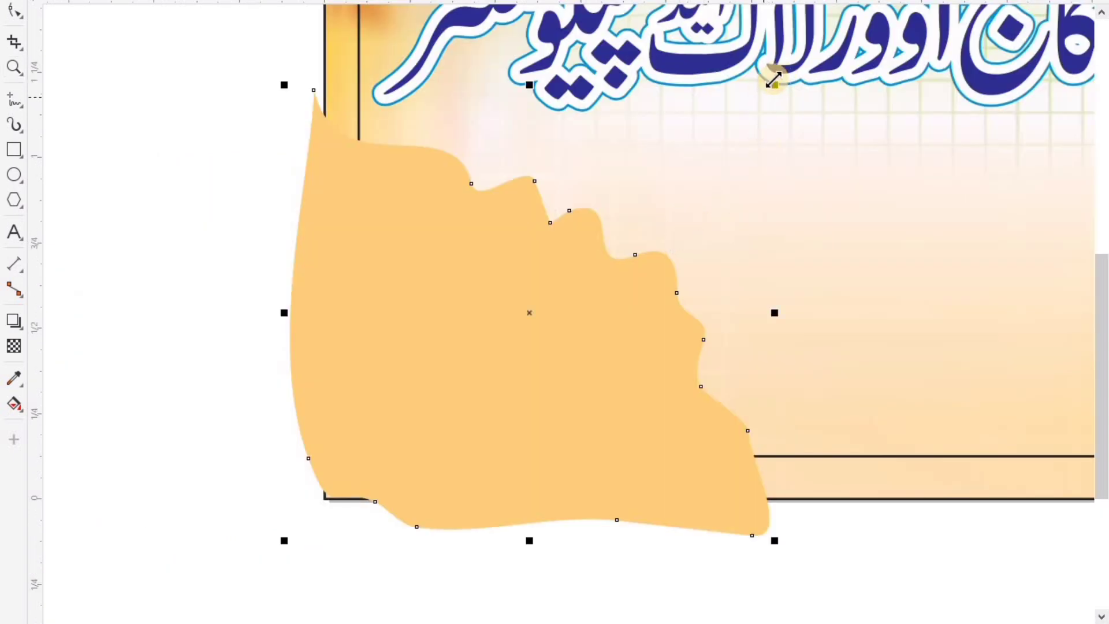
pyautogui.moveTo(775, 83); pyautogui.dragTo(795, 69)
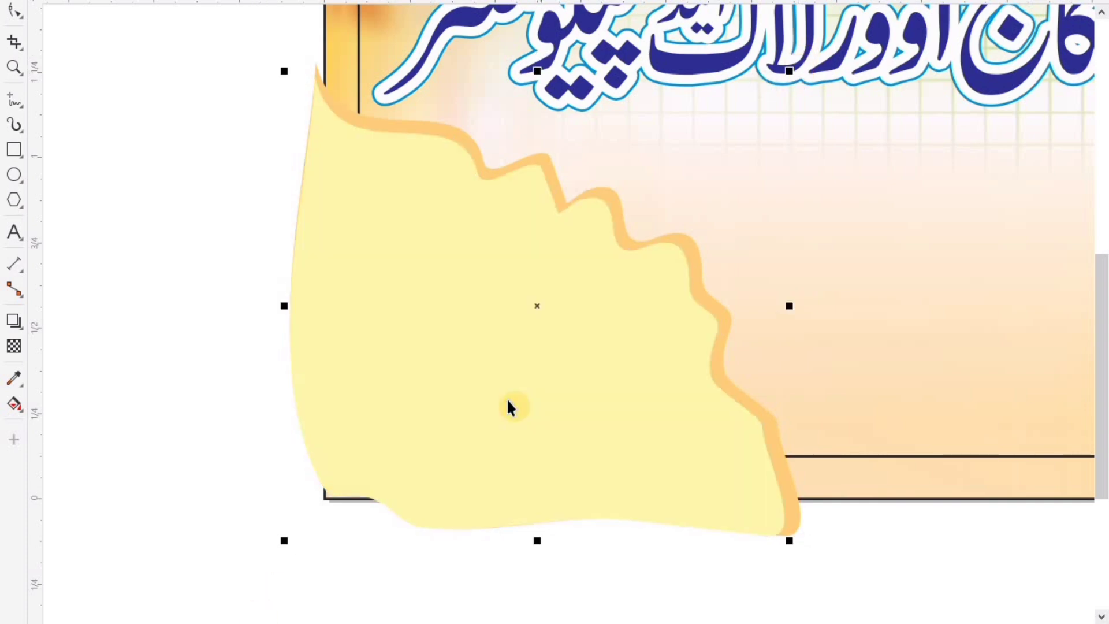
pyautogui.press('Right')
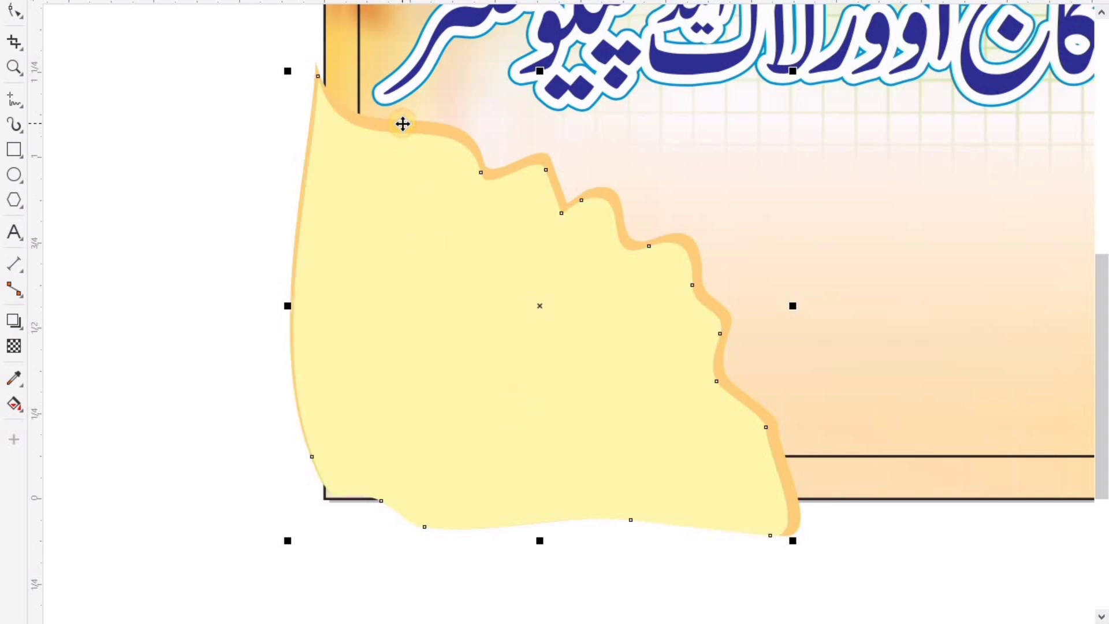
# PowerClip both scalloped corner shapes inside the card frame
pyautogui.hotkey('alt', 'c')
pyautogui.press('w')
pyautogui.press('p')
pyautogui.click(877, 478)
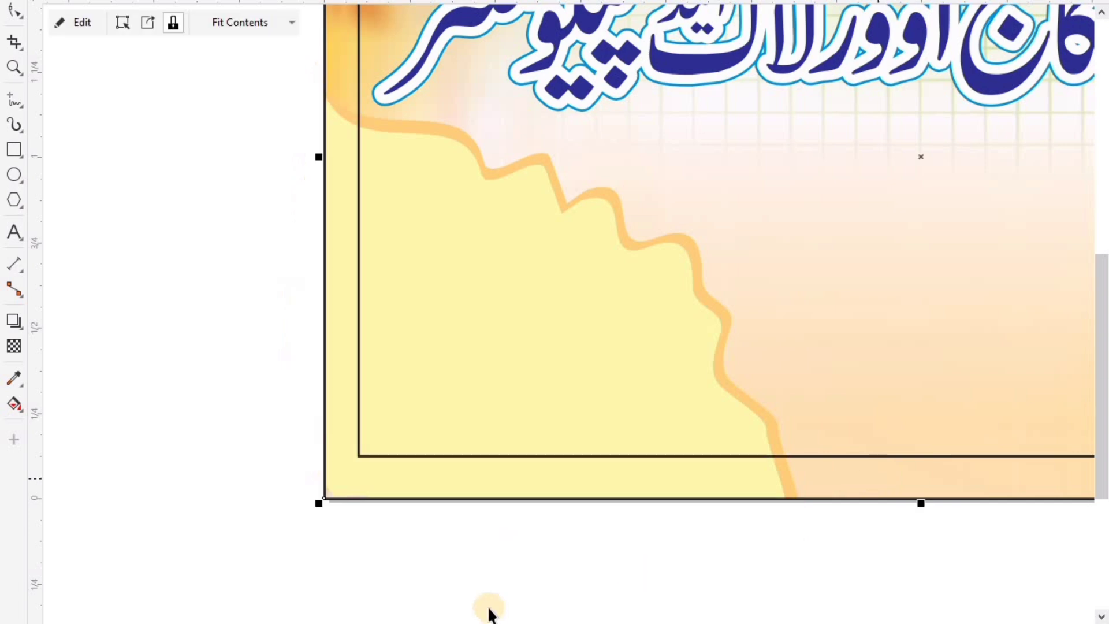
# Edit the frame's PowerClip contents to adjust the pale yellow shape against its orange border, and finish editing
pyautogui.scroll(-1, 488, 598)
pyautogui.press('F2')
pyautogui.moveTo(336, 291); pyautogui.dragTo(846, 621)
pyautogui.doubleClick(474, 331)
pyautogui.doubleClick(323, 404)
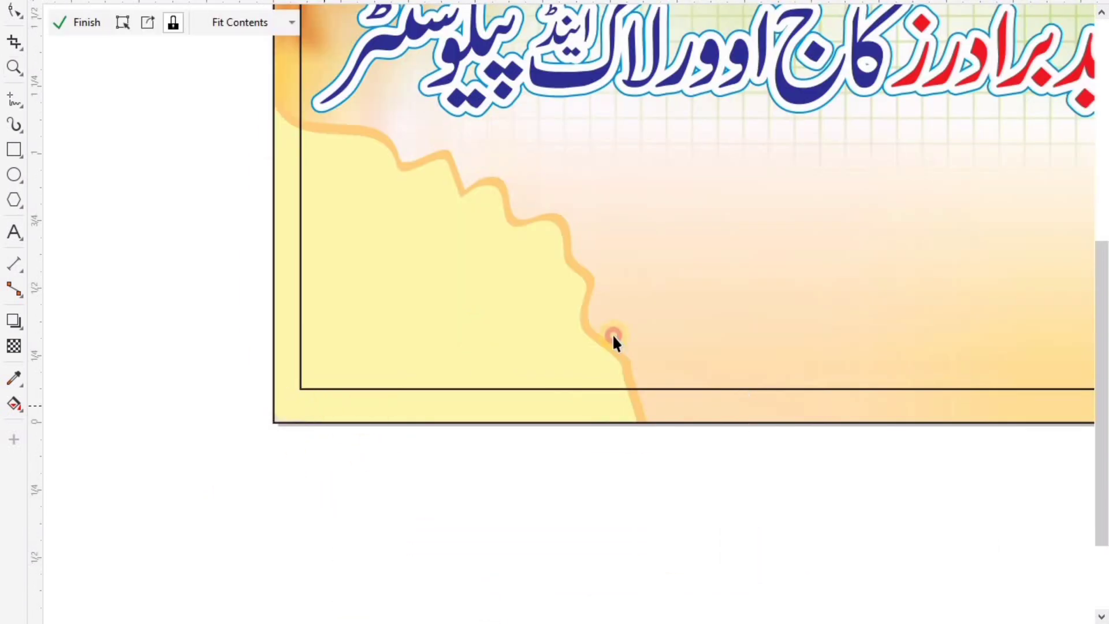
pyautogui.click(316, 461)
pyautogui.moveTo(240, 458); pyautogui.dragTo(235, 464)
pyautogui.moveTo(654, 71); pyautogui.dragTo(656, 68)
pyautogui.keyDown('ctrl'); pyautogui.click(796, 506); pyautogui.keyUp('ctrl')
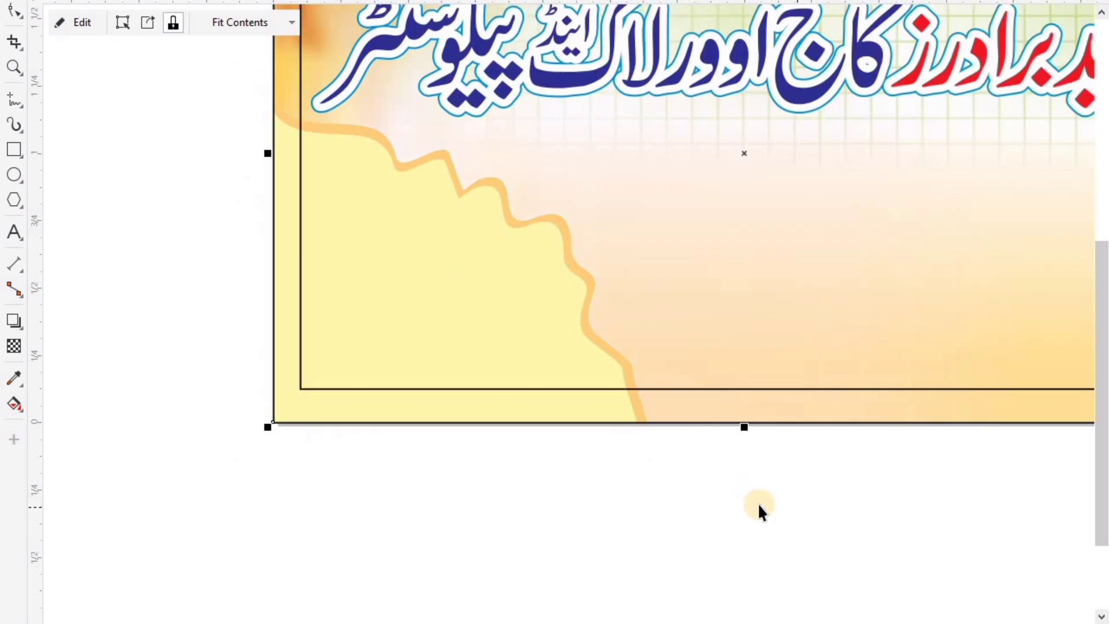
# Move the small black rectangle onto the card and align it to the card's bottom and right edges
pyautogui.press('F4')
pyautogui.moveTo(930, 128); pyautogui.dragTo(629, 520)
pyautogui.press('F2')
pyautogui.scroll(-1, 684, 383)
pyautogui.scroll(1, 684, 383)
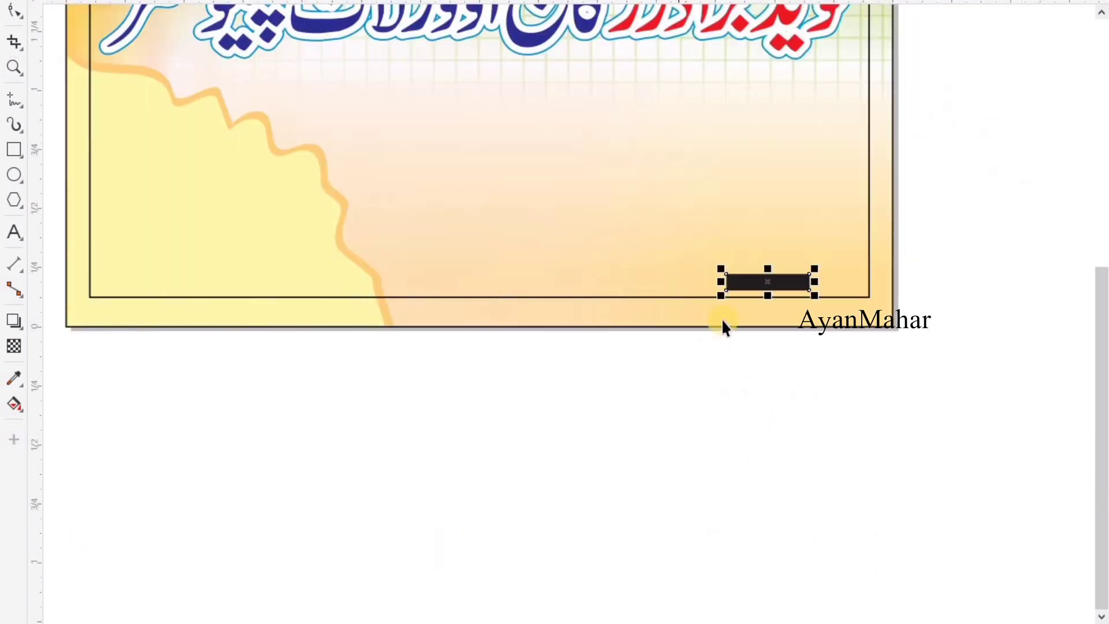
pyautogui.click(722, 319)
pyautogui.press('b')
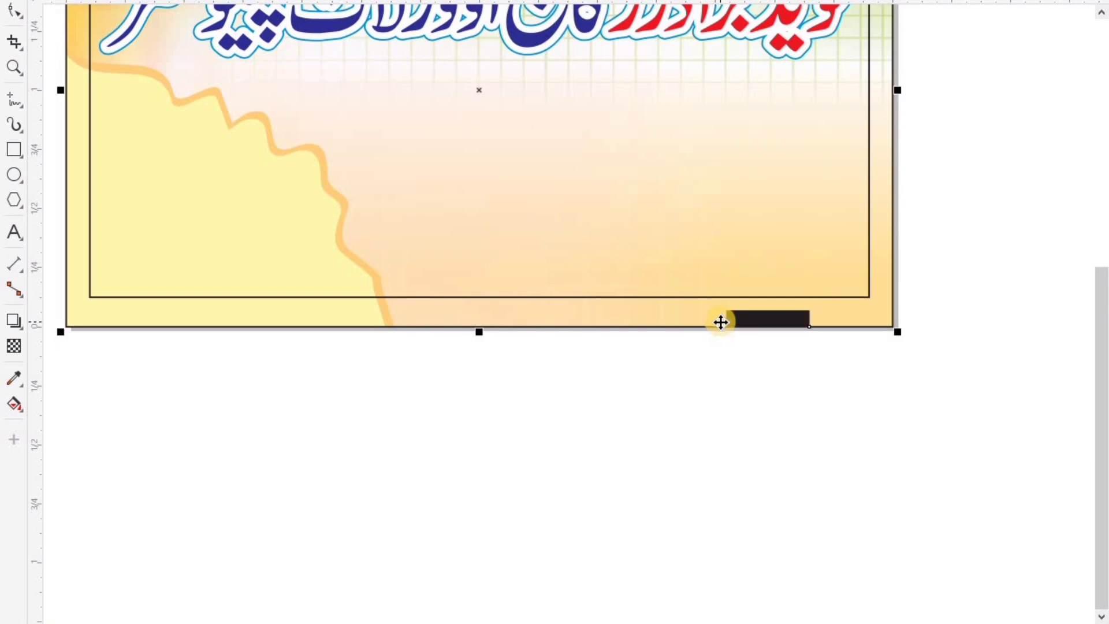
pyautogui.press('r')
pyautogui.click(855, 321)
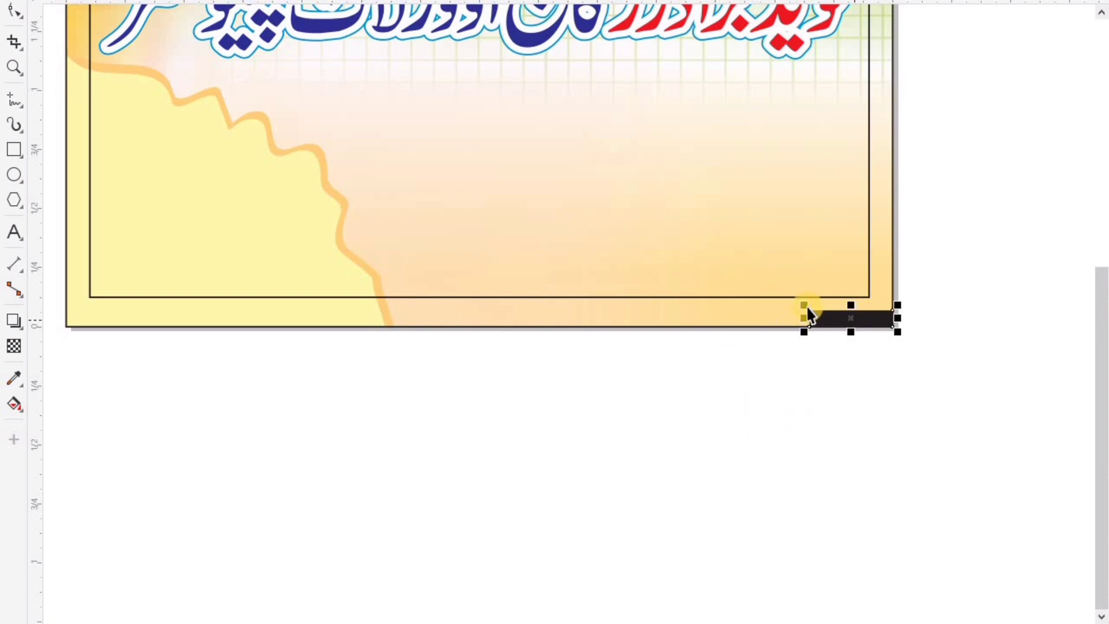
# Enlarge the black rectangle to about 2.5 × 0.5 inches from the card's lower-right corner and fill it dark blue
pyautogui.moveTo(804, 309); pyautogui.dragTo(281, 211)
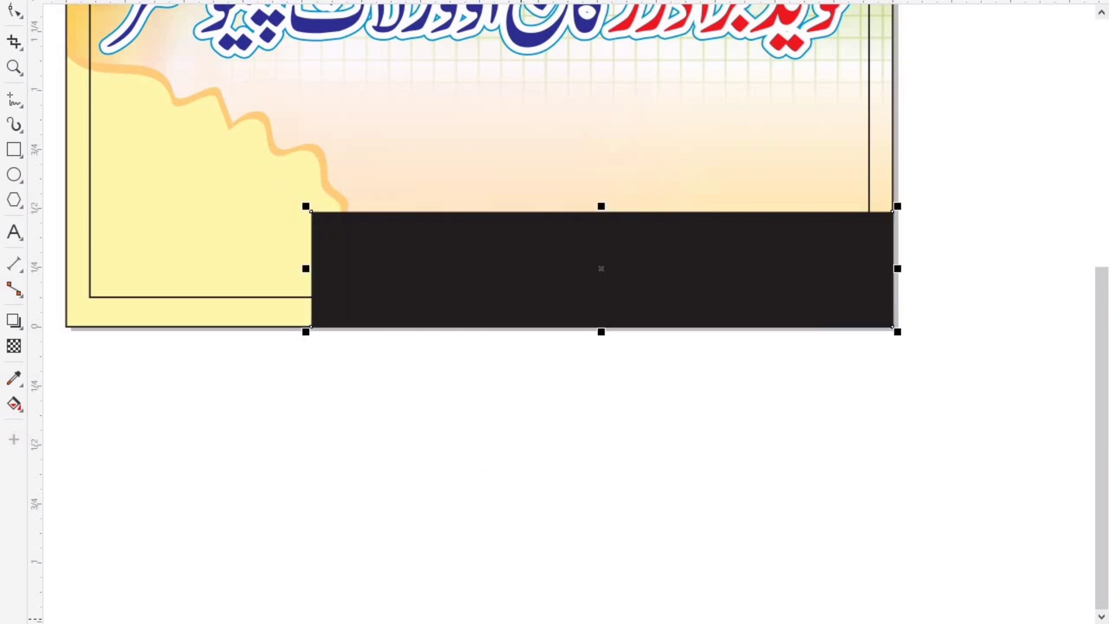
pyautogui.click(682, 621)
pyautogui.press('F4')
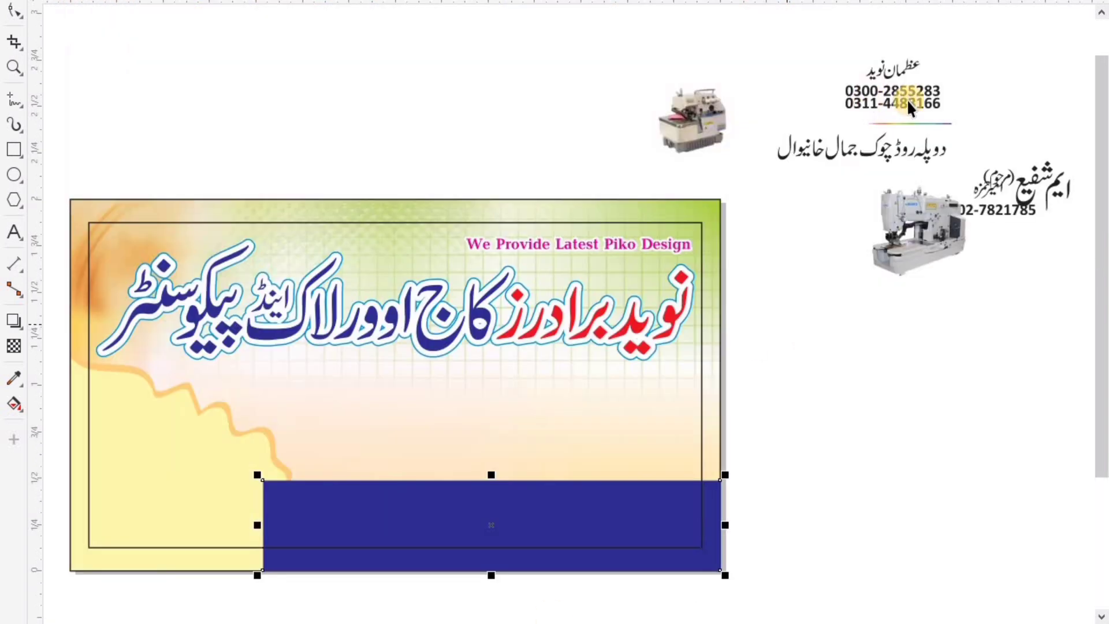
# Move the rainbow line onto the card, aligning it to the card's right edge and the top of the blue band
pyautogui.moveTo(901, 122); pyautogui.dragTo(630, 467)
pyautogui.press('z')
pyautogui.click(828, 538)
pyautogui.press('space')
pyautogui.click(792, 308)
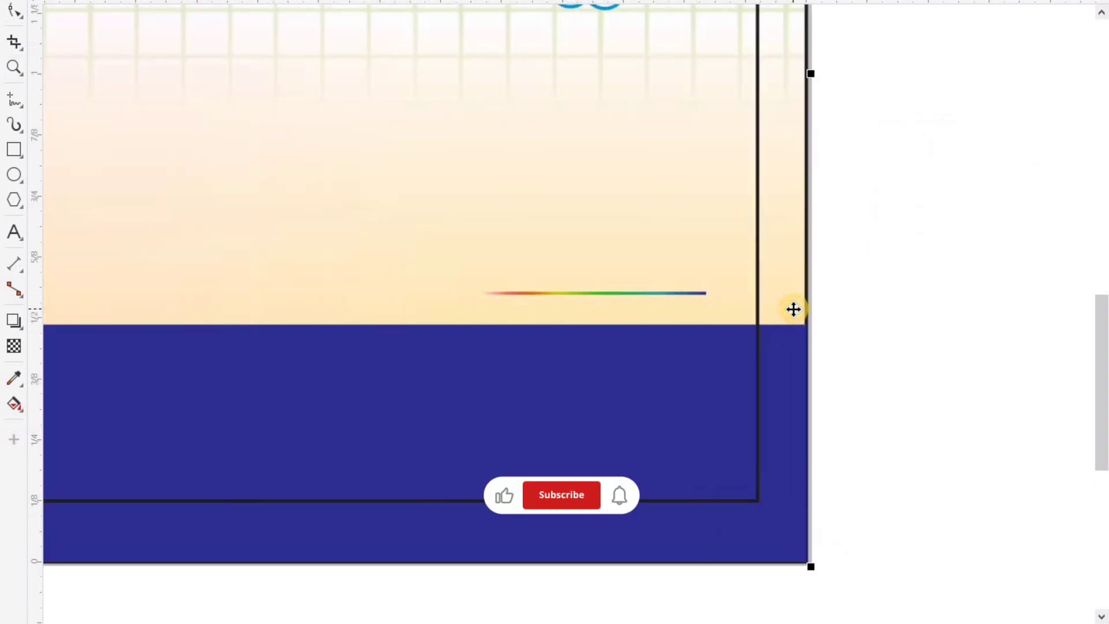
pyautogui.press('r')
pyautogui.press('Escape')
pyautogui.press('Tab')
pyautogui.keyDown('shift'); pyautogui.click(797, 359); pyautogui.keyUp('shift')
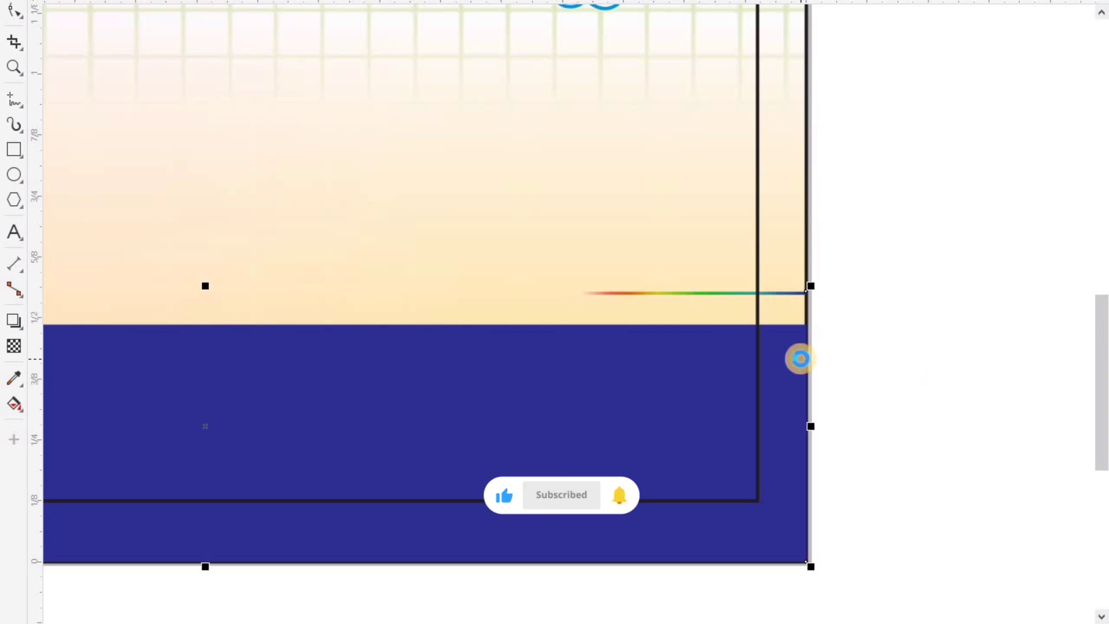
pyautogui.press('t')
pyautogui.click(649, 327)
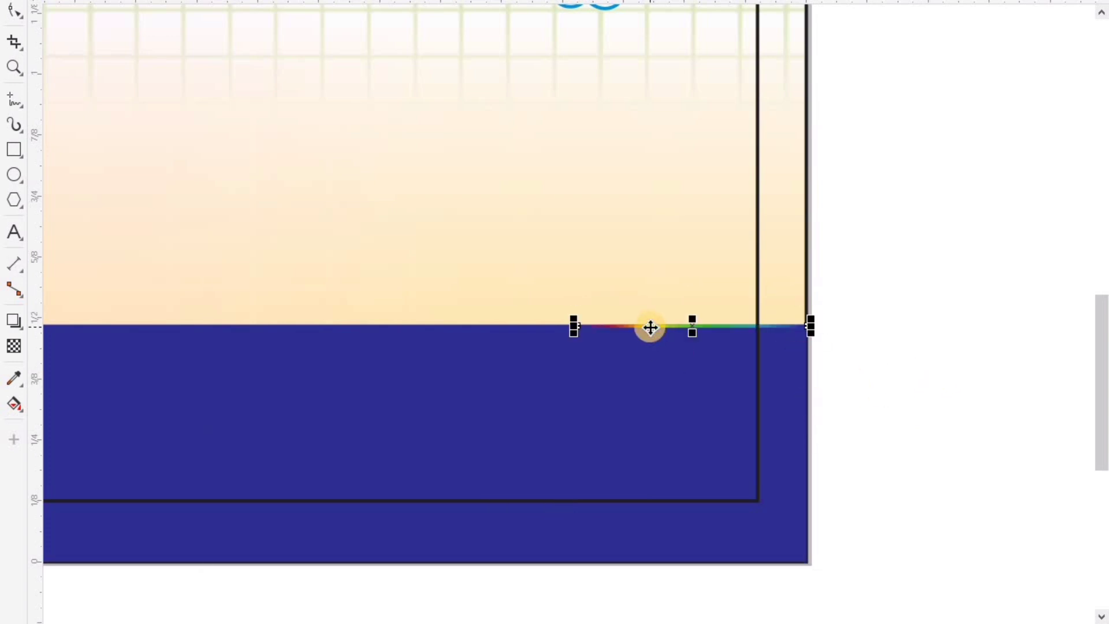
# Stretch the rainbow line proportionally along the top of the blue band to about 2.5 inches wide
pyautogui.press('F4')
pyautogui.moveTo(474, 426); pyautogui.dragTo(257, 363)
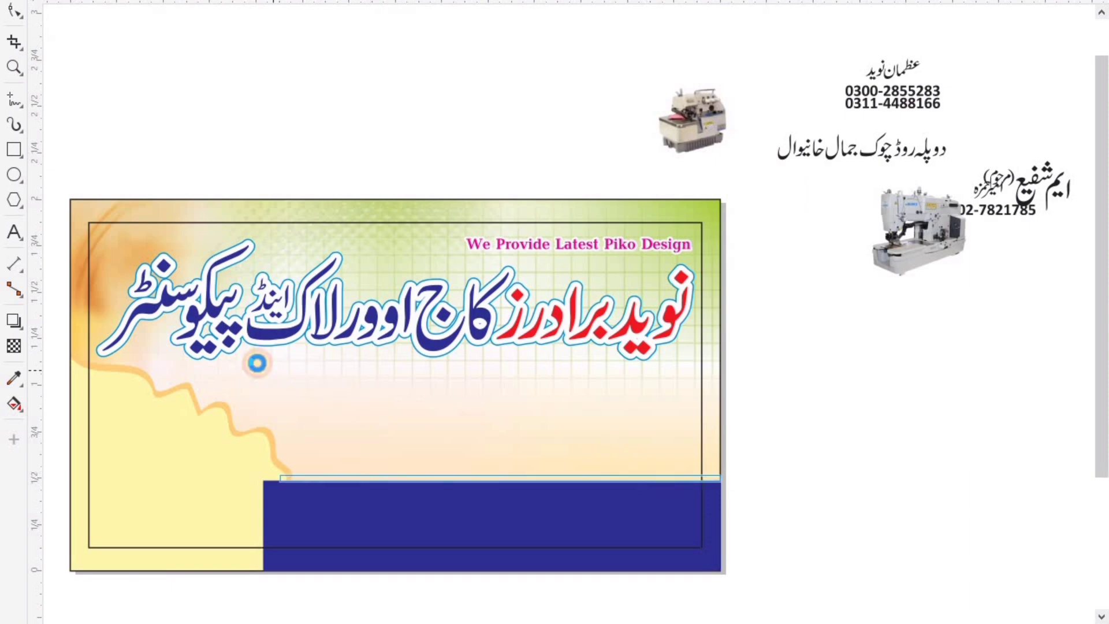
pyautogui.press('F2')
pyautogui.click(520, 490)
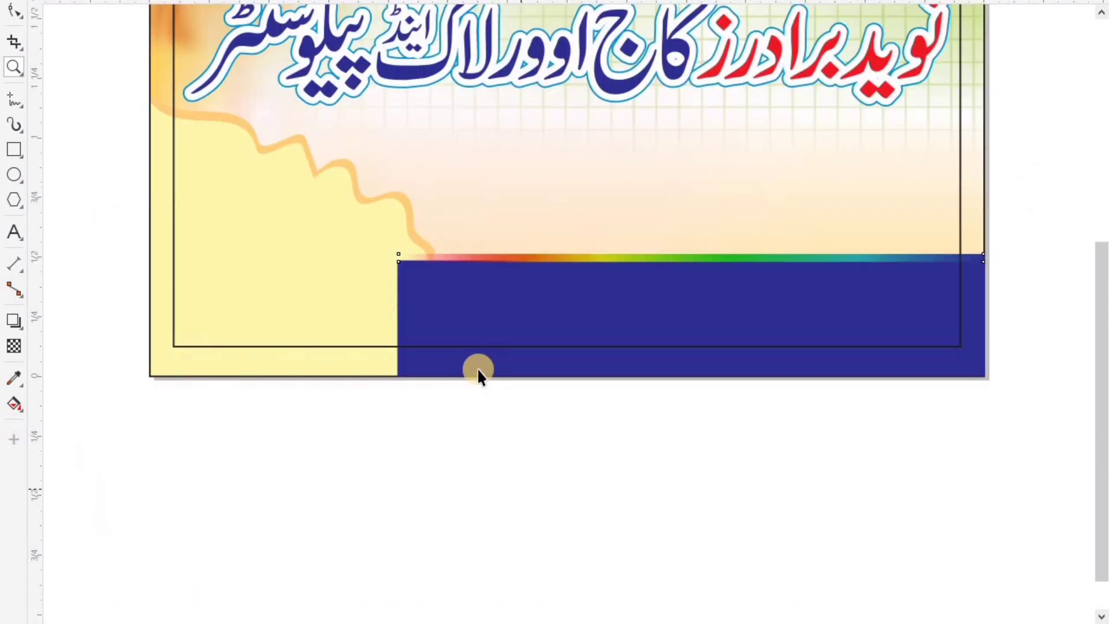
# PowerClip the blue band and rainbow strip into the card frame, and bring the scalloped corner shapes in front of them
pyautogui.click(479, 362)
pyautogui.click(968, 228)
pyautogui.doubleClick(596, 331)
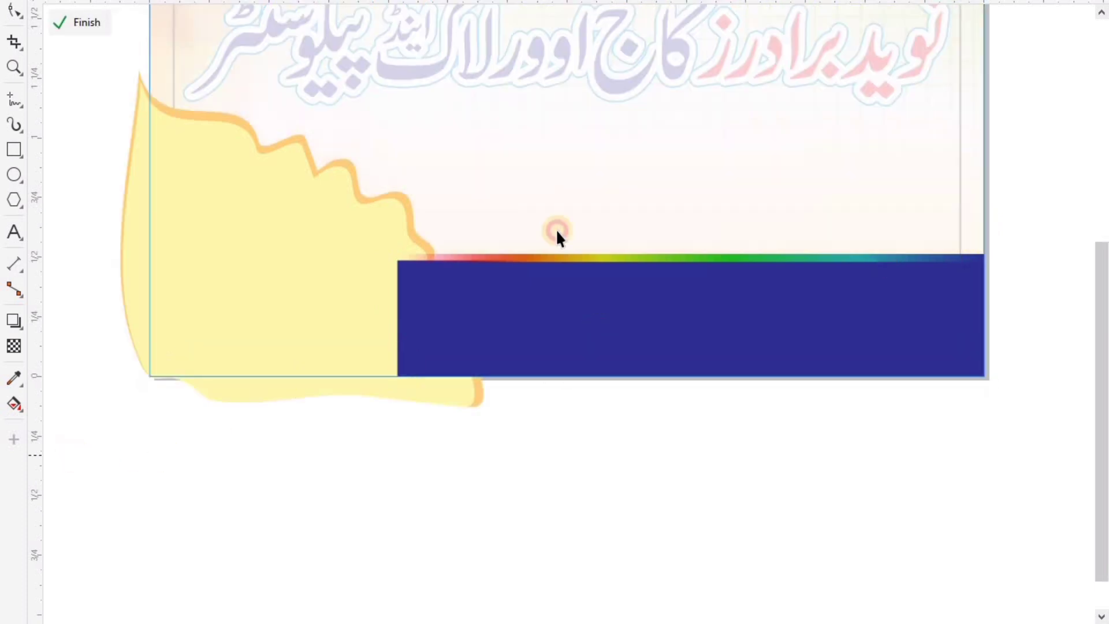
pyautogui.moveTo(659, 30); pyautogui.dragTo(659, 30)
pyautogui.hotkey('shift', 'pageup')
pyautogui.click(525, 488)
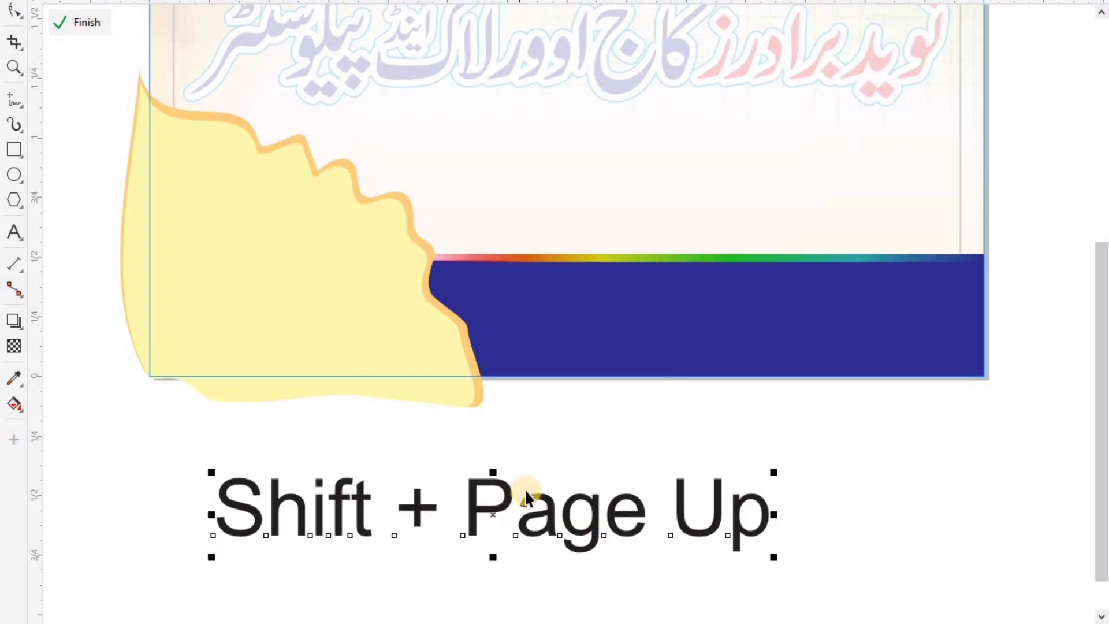
pyautogui.keyDown('ctrl'); pyautogui.click(565, 446); pyautogui.keyUp('ctrl')
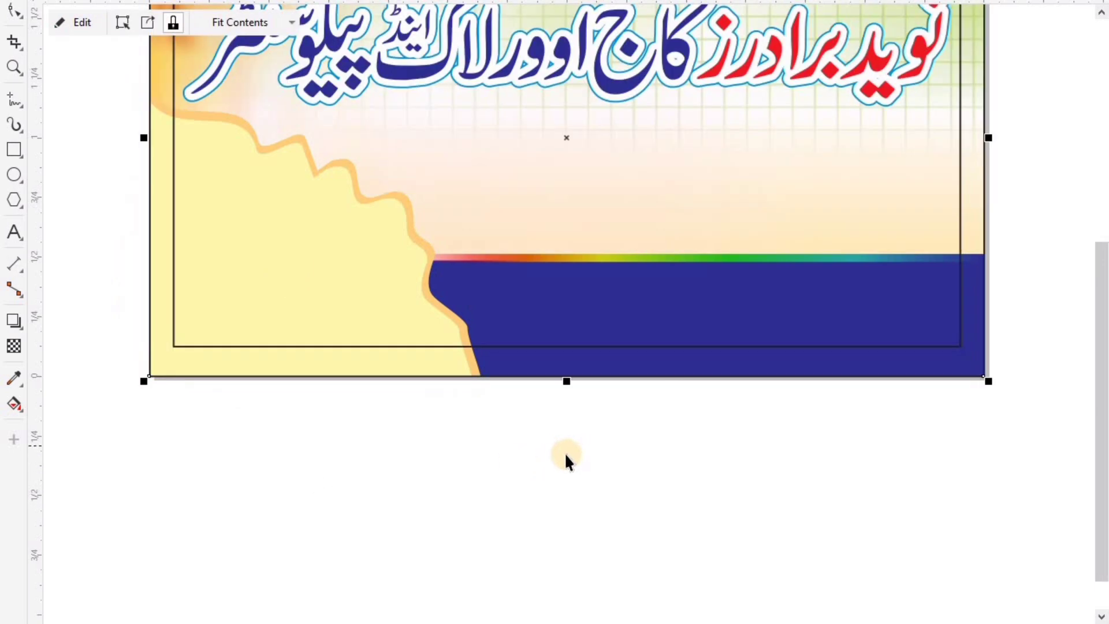
# Place the Urdu address line in the blue band, enlarge it to about 1.7 inches wide and fill it yellow
pyautogui.press('F4')
pyautogui.moveTo(836, 173); pyautogui.dragTo(390, 450)
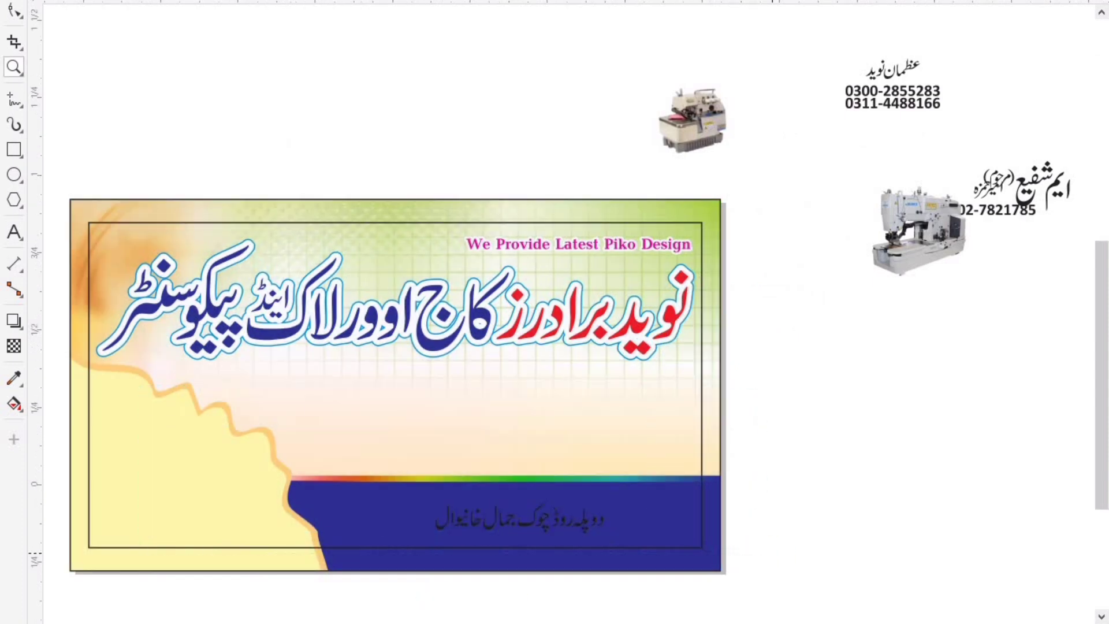
pyautogui.scroll(2, 430, 606)
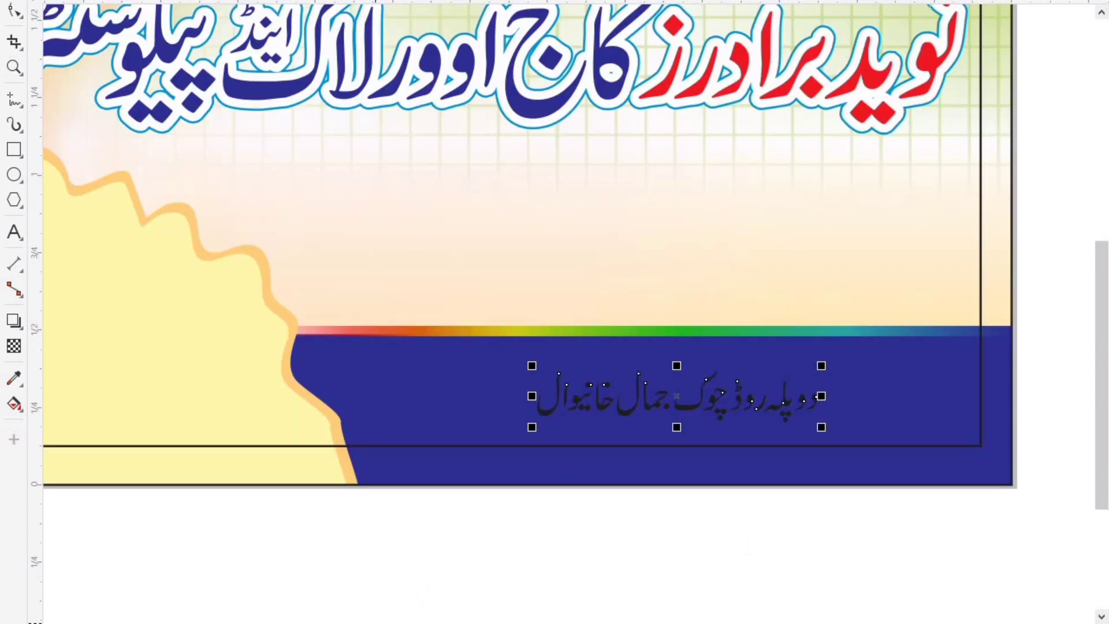
pyautogui.moveTo(821, 365); pyautogui.dragTo(938, 344)
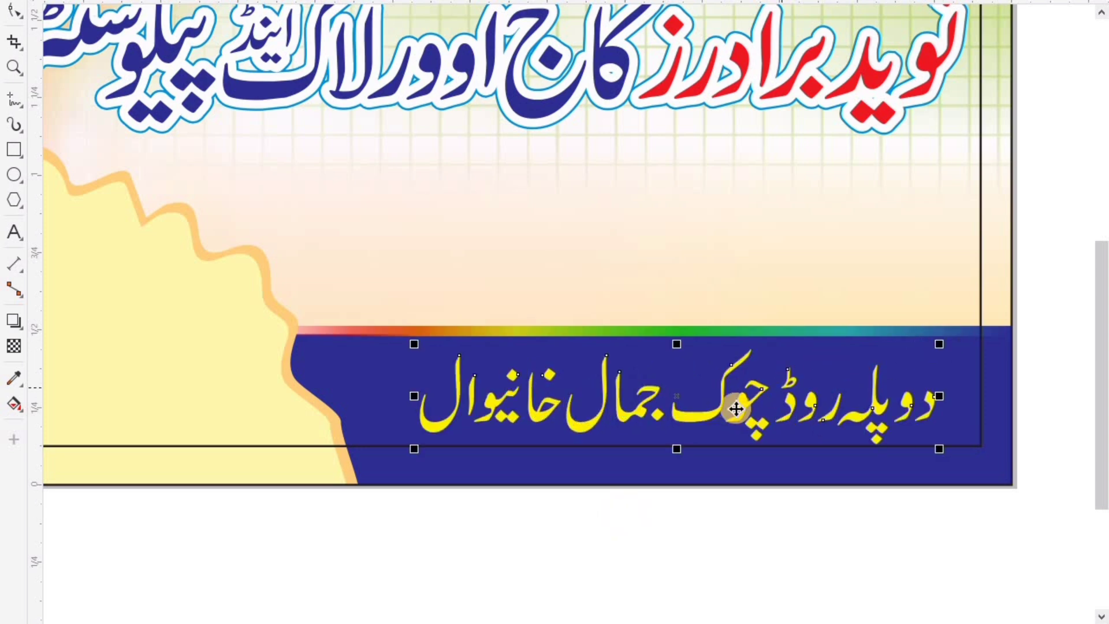
pyautogui.moveTo(743, 409); pyautogui.dragTo(723, 409)
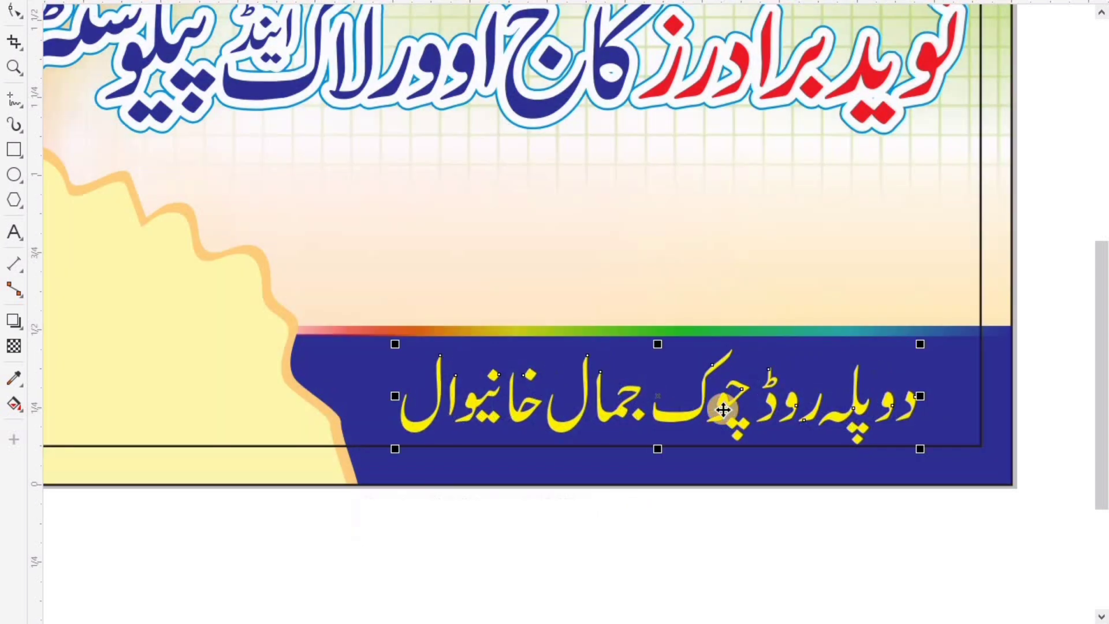
pyautogui.press('F4')
pyautogui.click(933, 231)
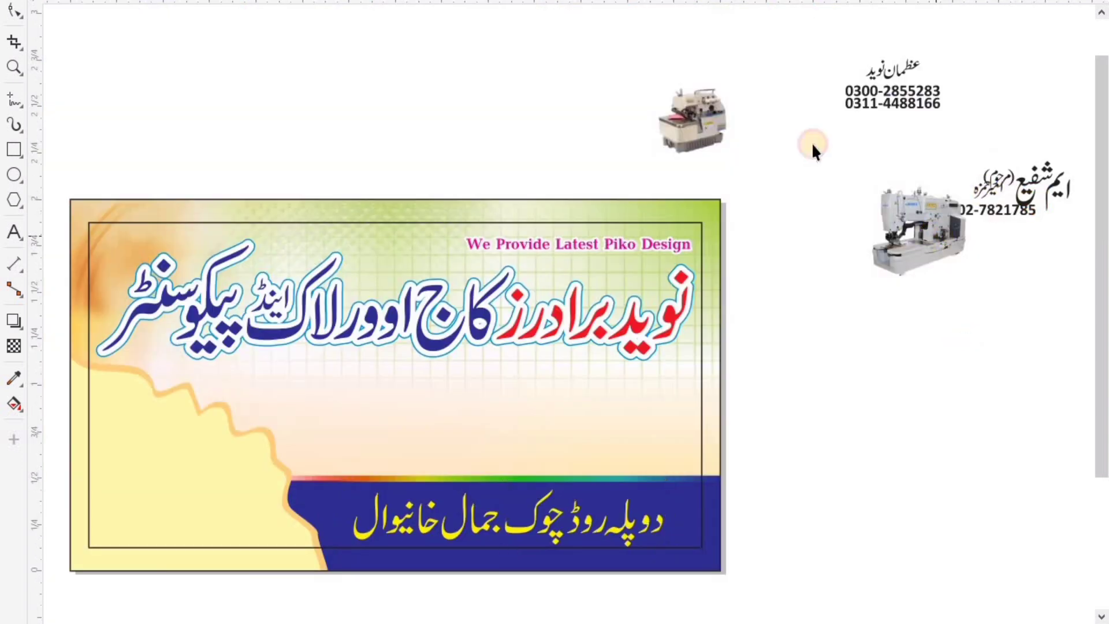